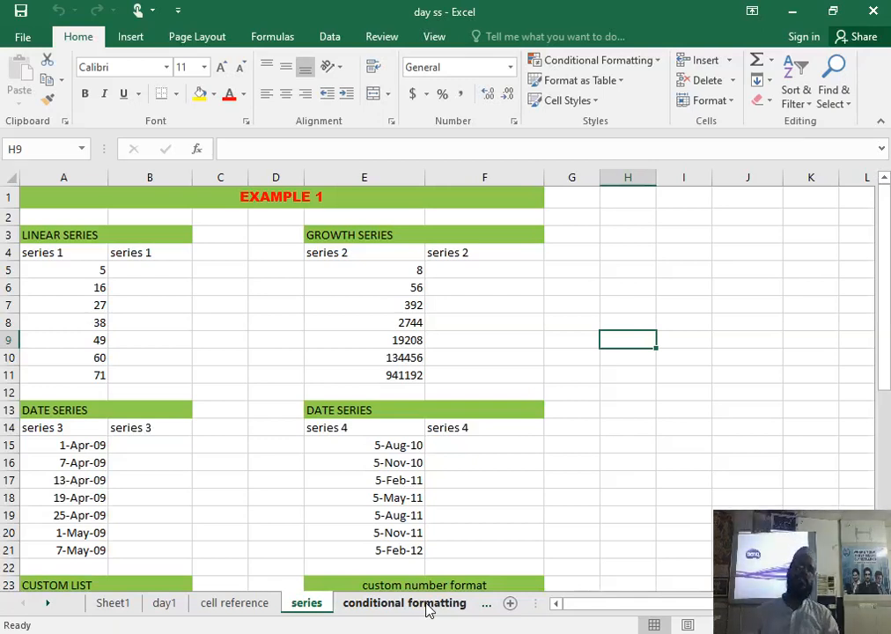
pyautogui.hotkey('ctrl', 'n')
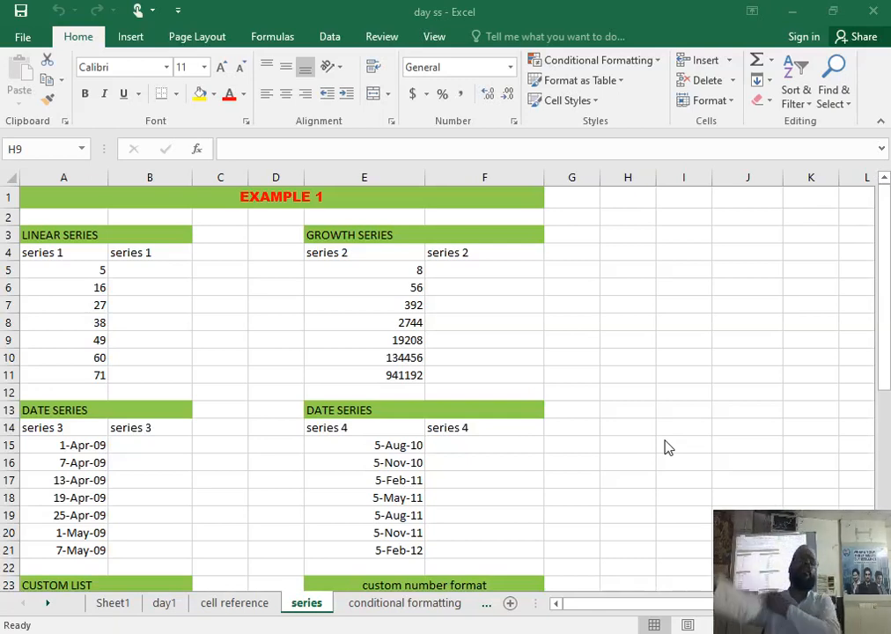
pyautogui.click(115, 285)
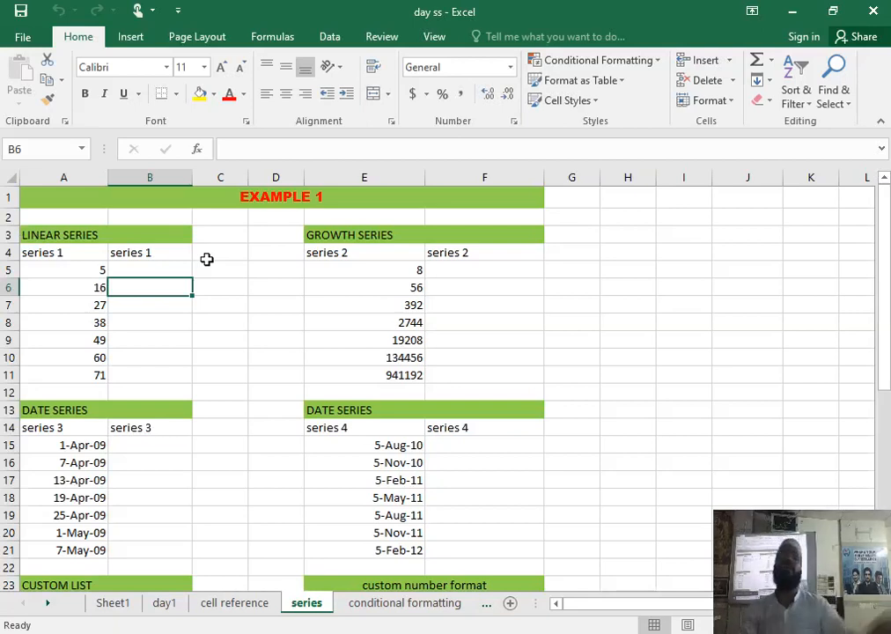
pyautogui.press('Down')
pyautogui.press('Down')
pyautogui.press('Down')
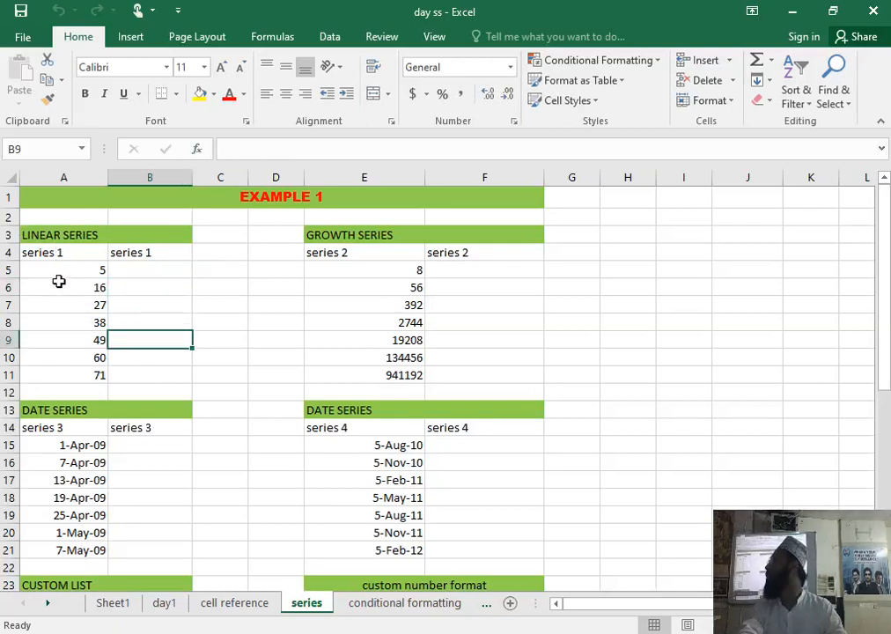
pyautogui.click(58, 281)
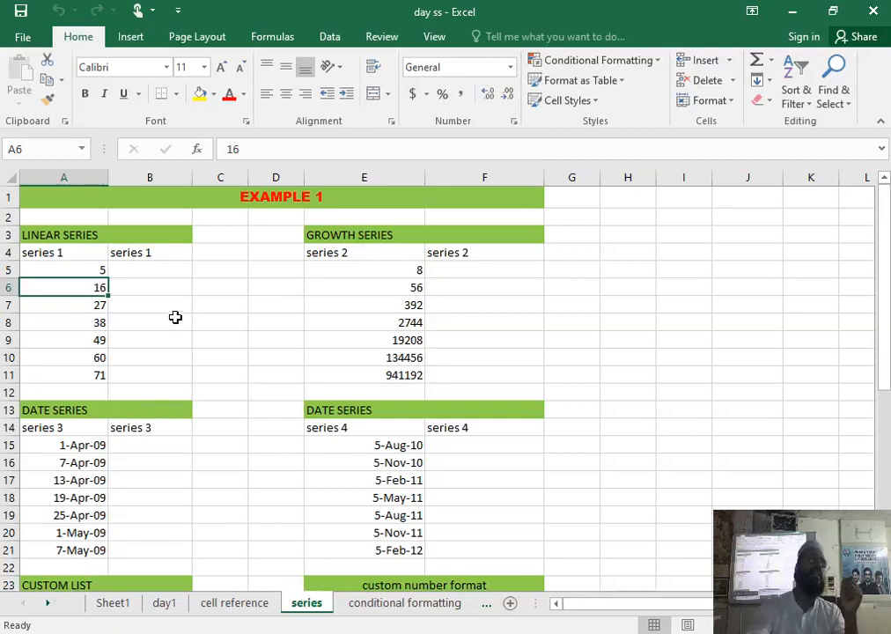
# Step: Enter 5 in cell B5 as the starting value of the empty linear series 1 column
pyautogui.click(135, 276)
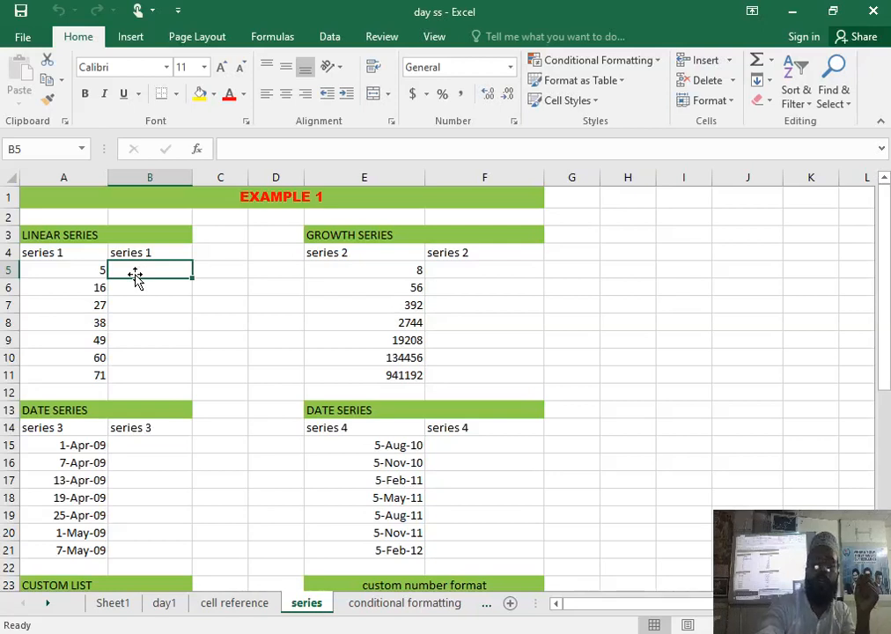
pyautogui.write('5')
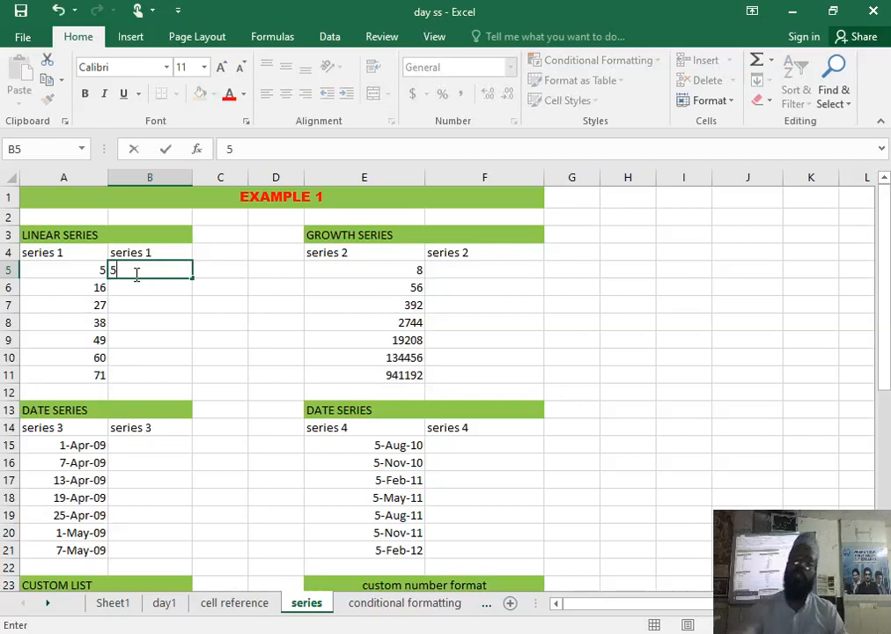
pyautogui.press('Return')
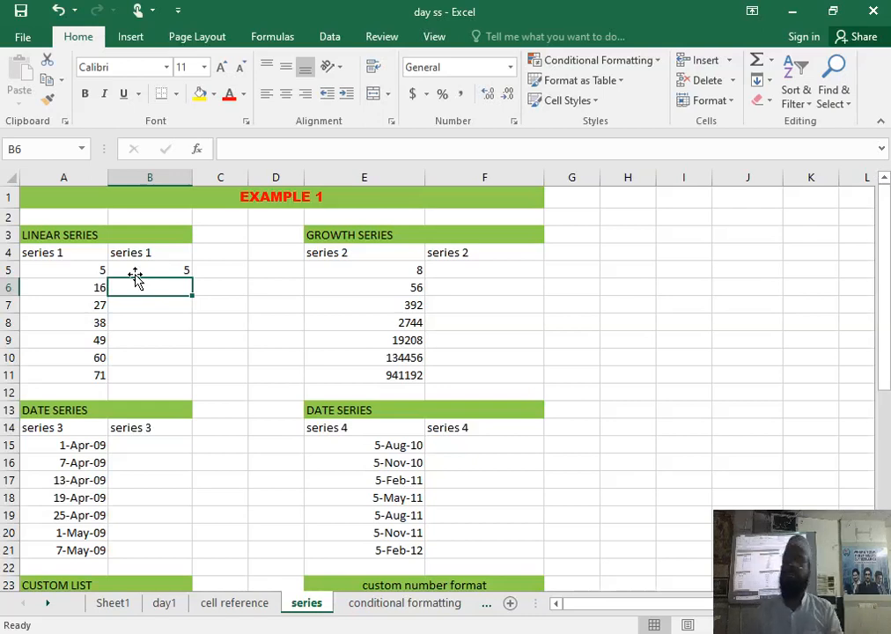
pyautogui.click(224, 346)
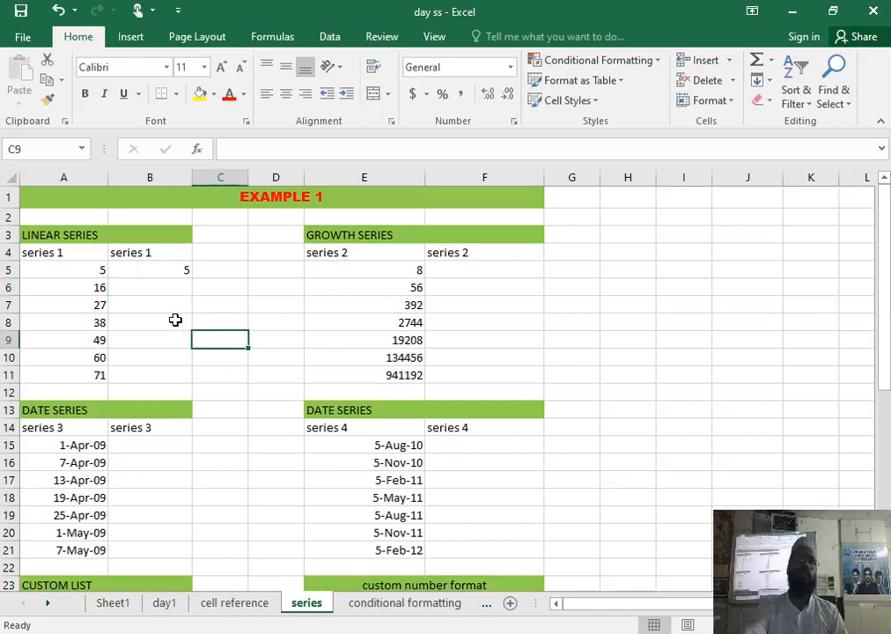
# Step: Fill B5:B11 with a linear series in columns using a step value of 11
pyautogui.click(160, 269)
pyautogui.moveTo(160, 300); pyautogui.dragTo(168, 373)
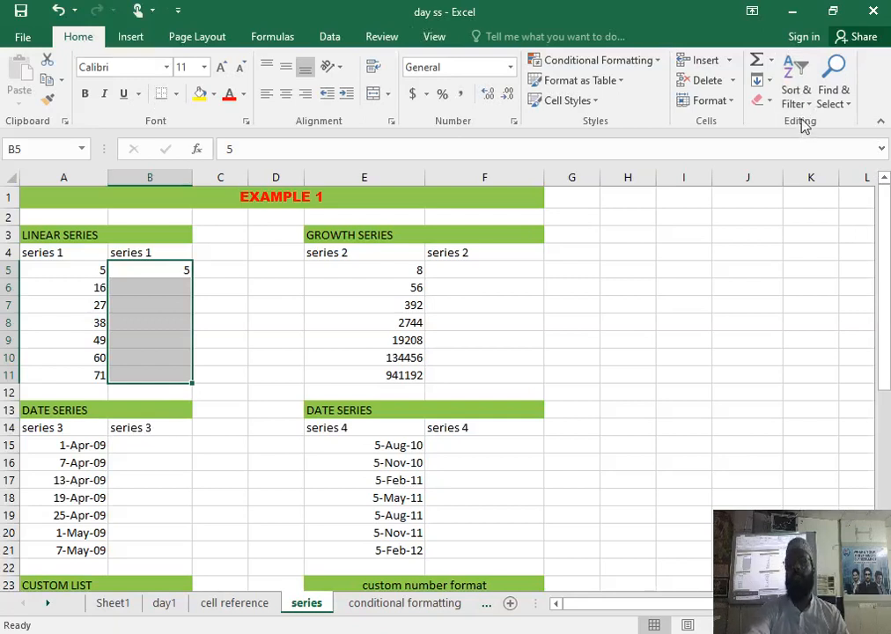
pyautogui.click(771, 82)
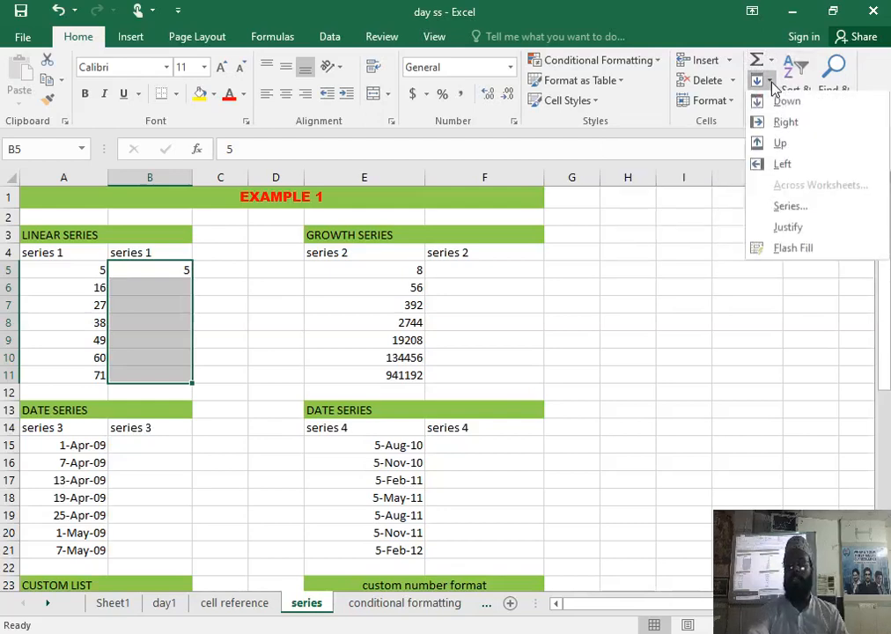
pyautogui.click(804, 216)
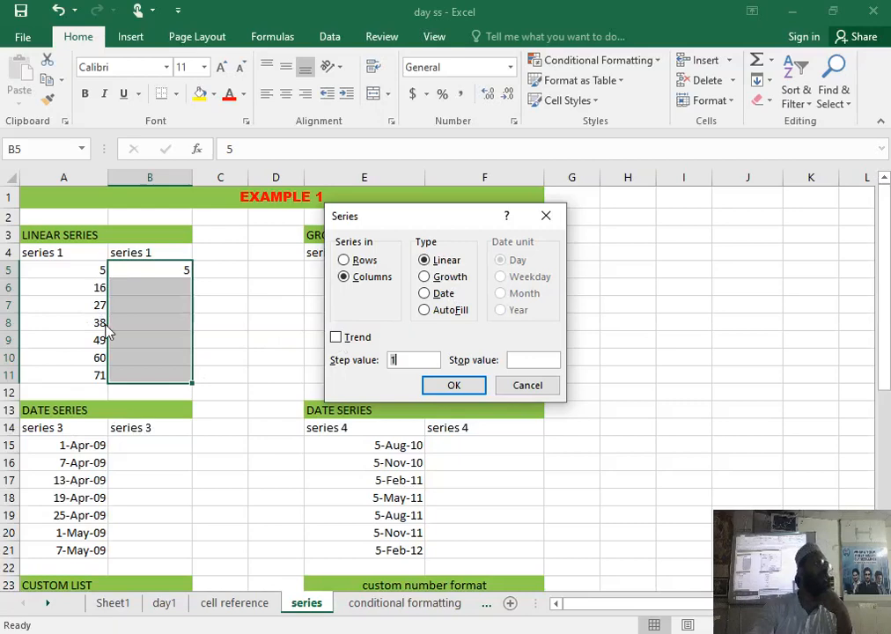
pyautogui.write('11')
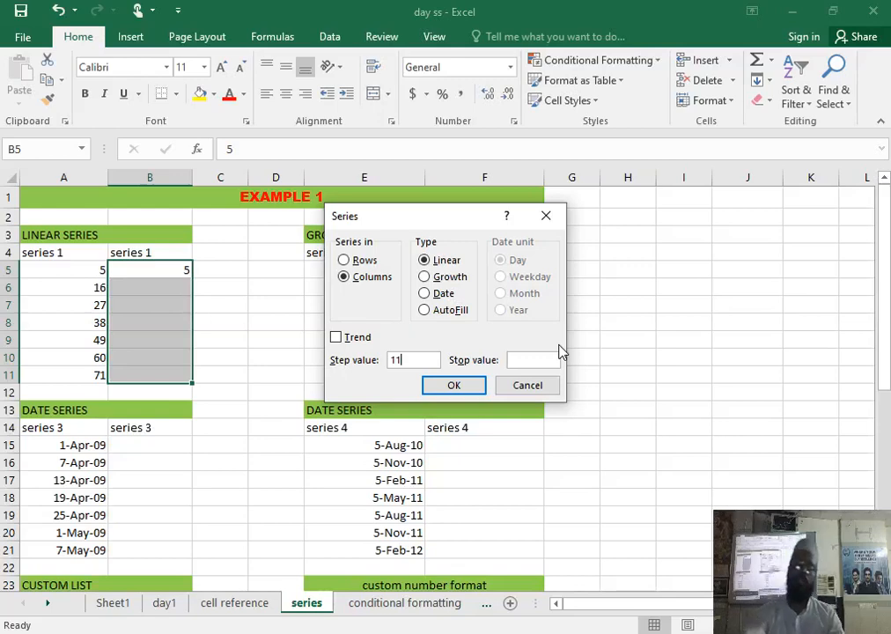
pyautogui.click(454, 386)
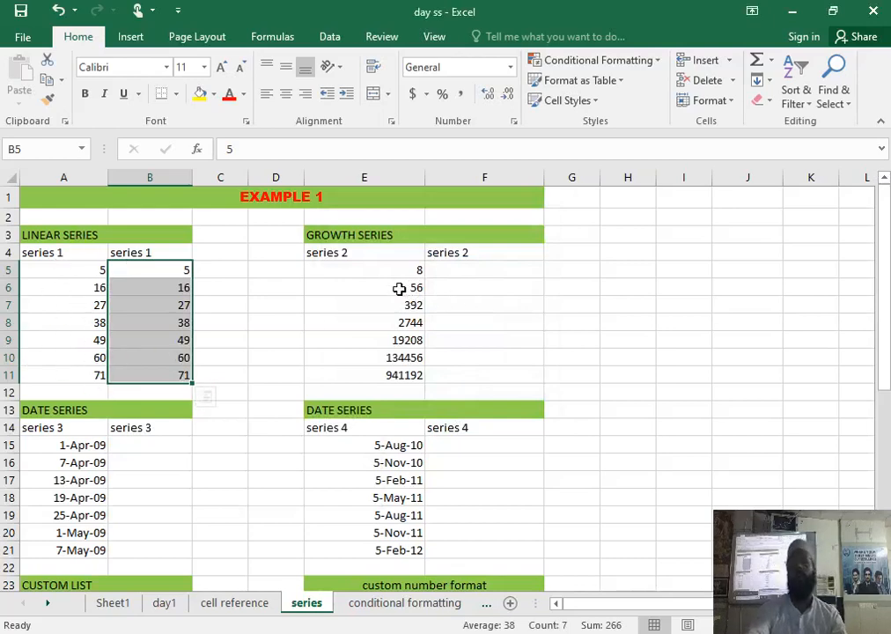
# Step: Enter 8 in cell F5 as the starting value of the empty growth series 2 column
pyautogui.click(459, 272)
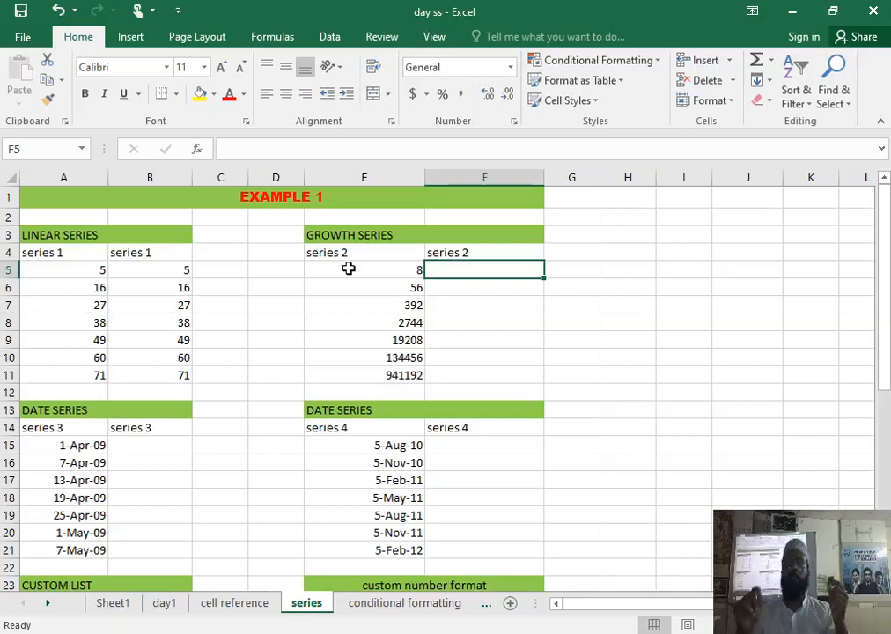
pyautogui.write('8')
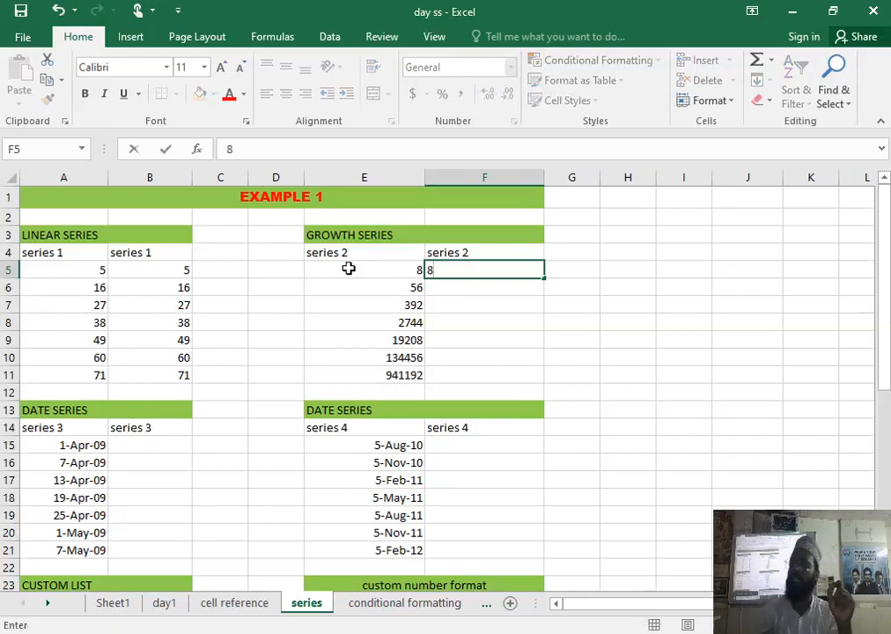
pyautogui.press('Return')
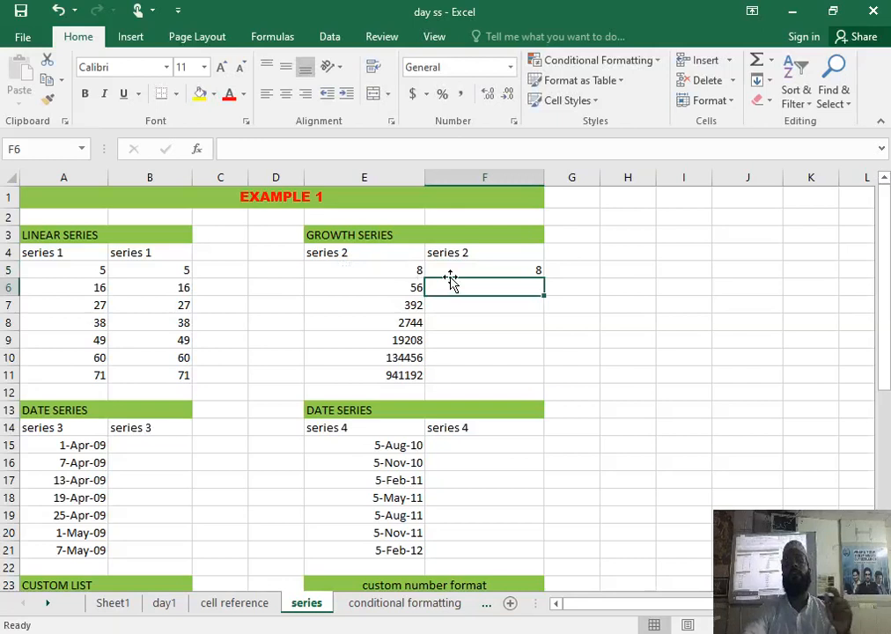
pyautogui.moveTo(463, 269); pyautogui.dragTo(465, 365)
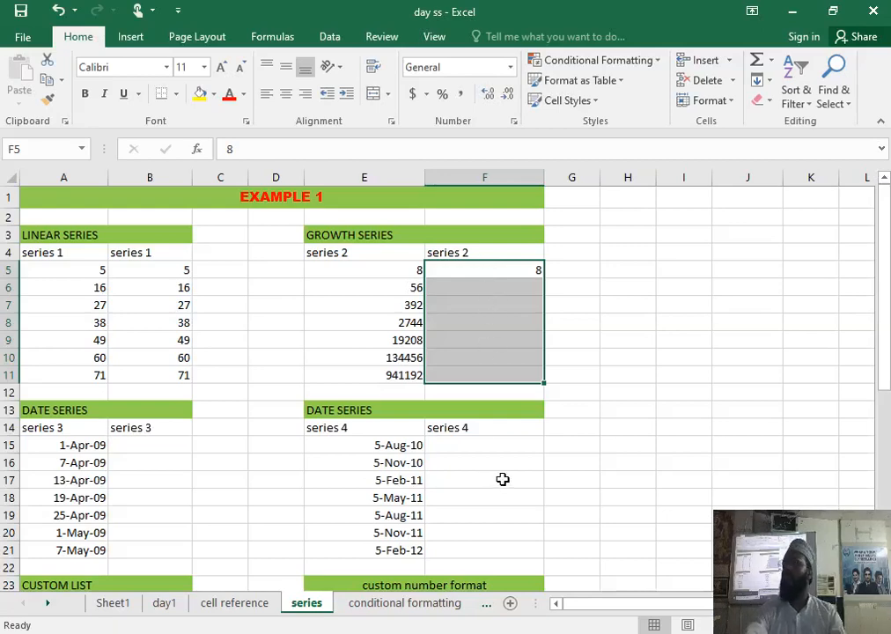
pyautogui.click(696, 391)
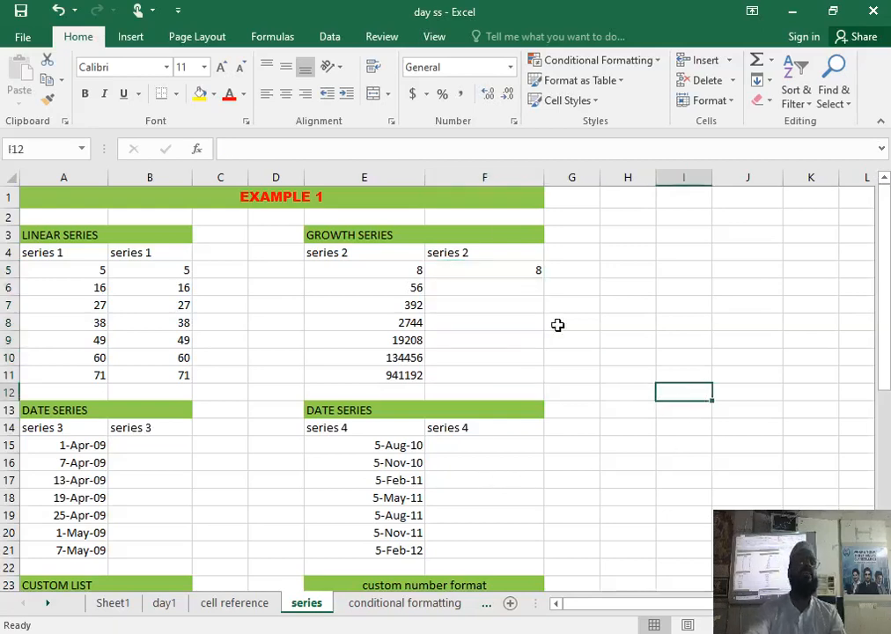
# Step: Fill a growth series down the column from F5 with a step value of 7 and a stop value of 941192
pyautogui.click(508, 270)
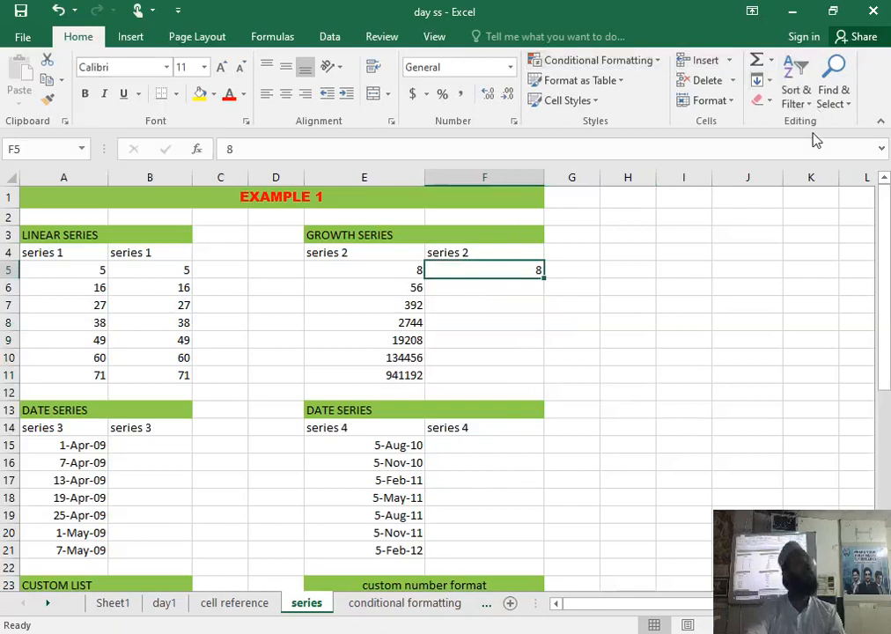
pyautogui.click(768, 81)
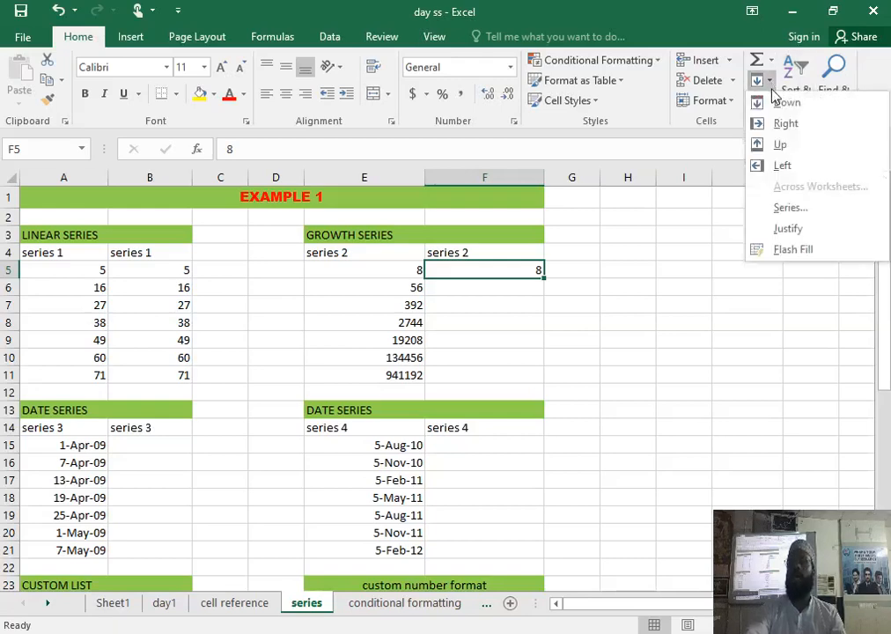
pyautogui.click(809, 214)
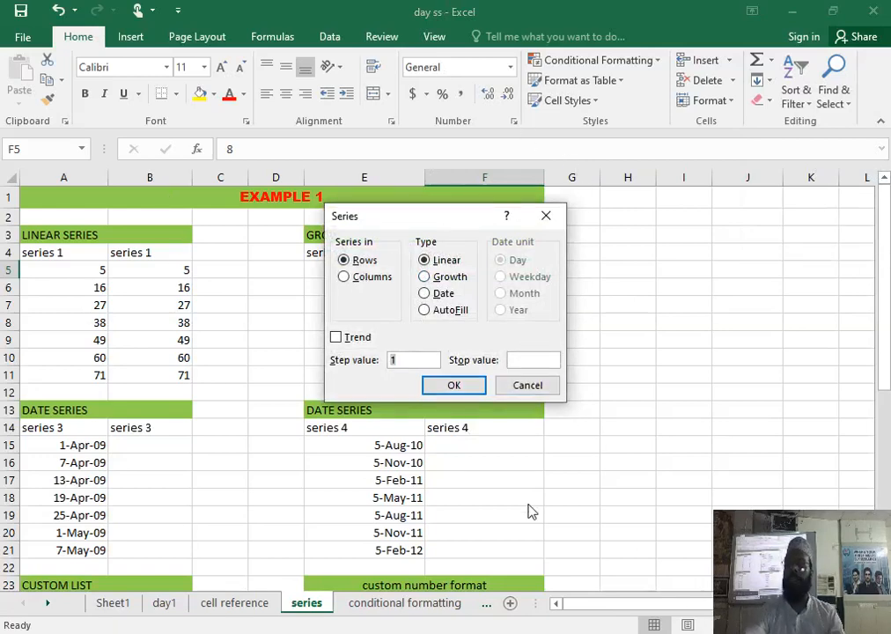
pyautogui.click(345, 276)
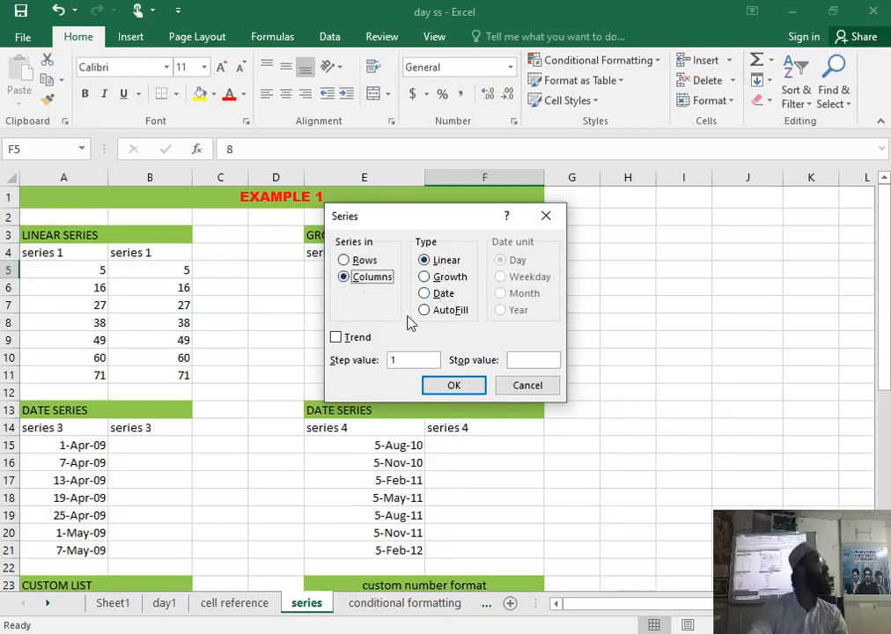
pyautogui.click(427, 278)
pyautogui.click(406, 356)
pyautogui.press('BackSpace')
pyautogui.write('7')
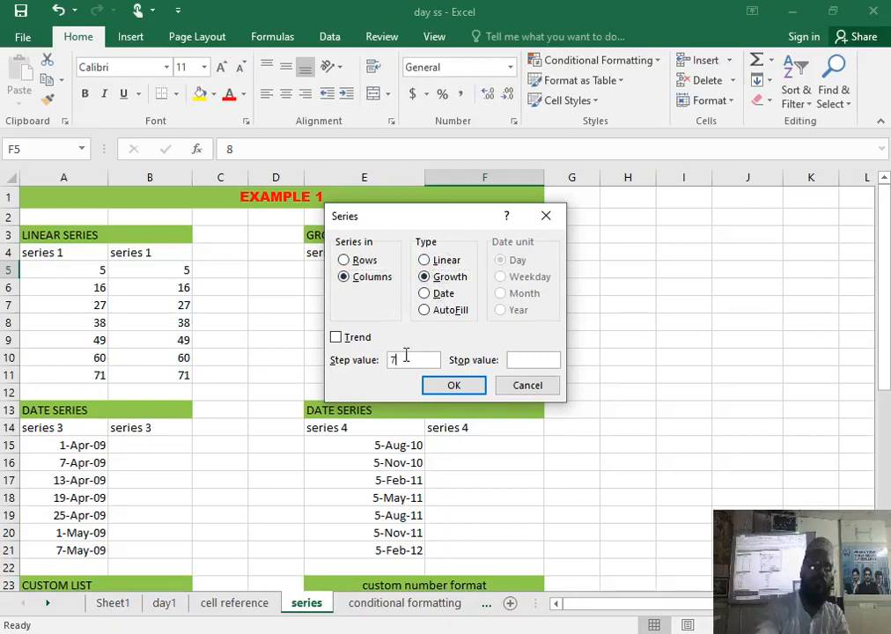
pyautogui.click(543, 361)
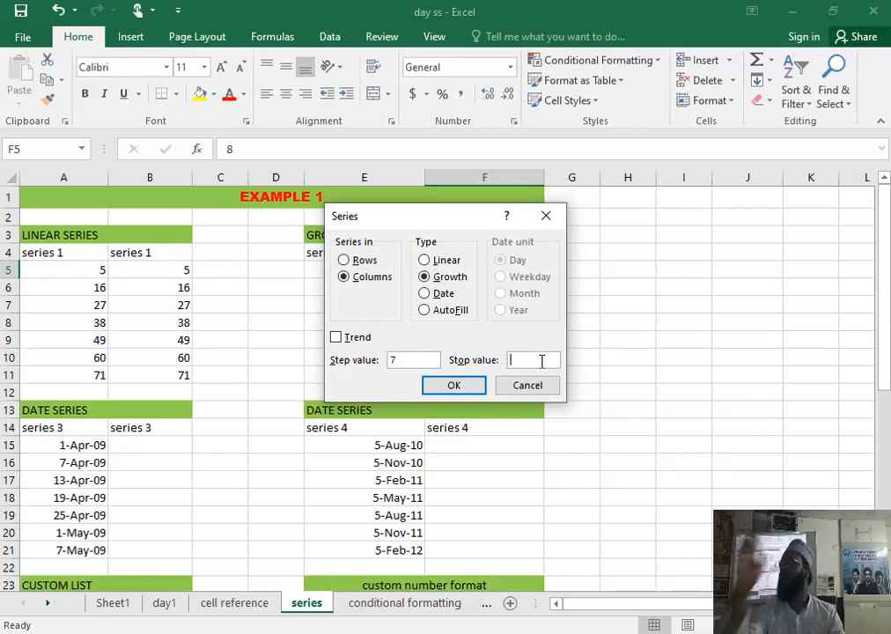
pyautogui.moveTo(471, 221); pyautogui.dragTo(678, 170)
pyautogui.write('941192')
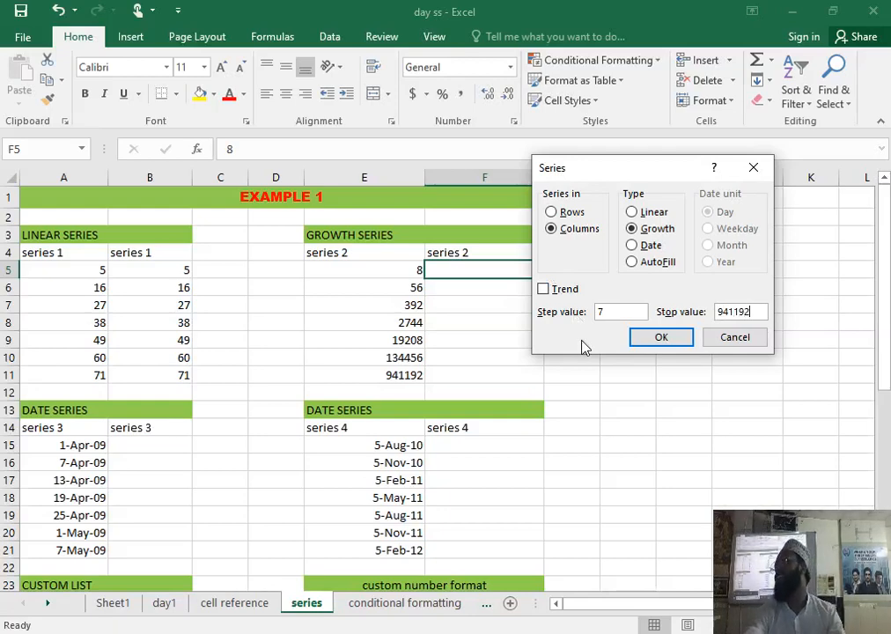
pyautogui.click(659, 339)
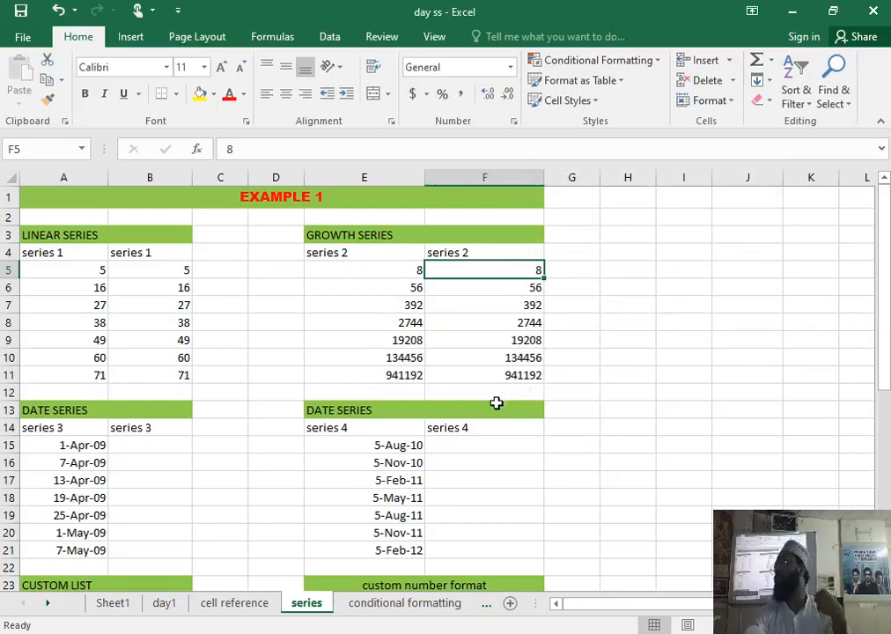
# Step: Enter the date 1-4-09 in cell B15 as the start of the empty series 3 column
pyautogui.scroll(-1, 483, 416)
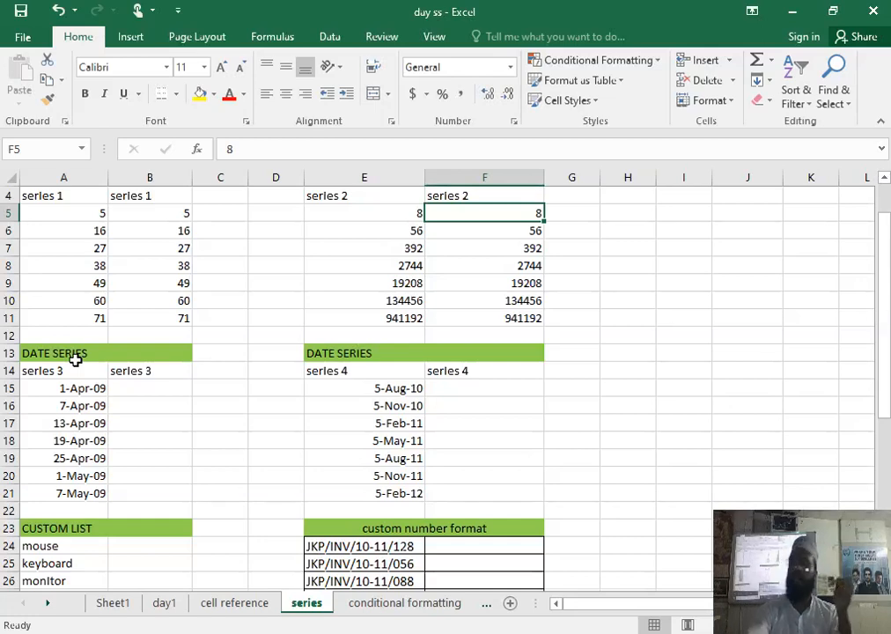
pyautogui.moveTo(175, 387); pyautogui.dragTo(174, 490)
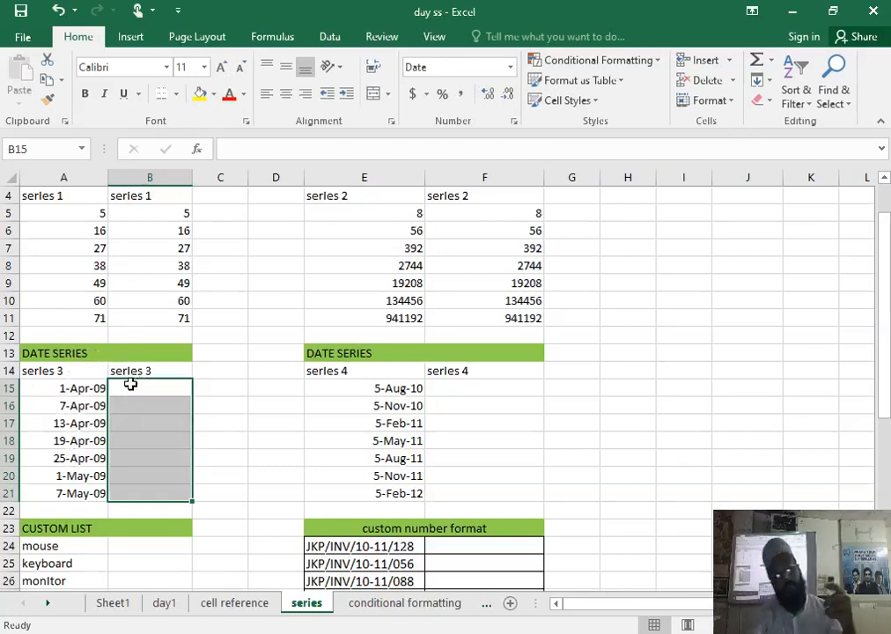
pyautogui.write('1-4-09')
pyautogui.press('Return')
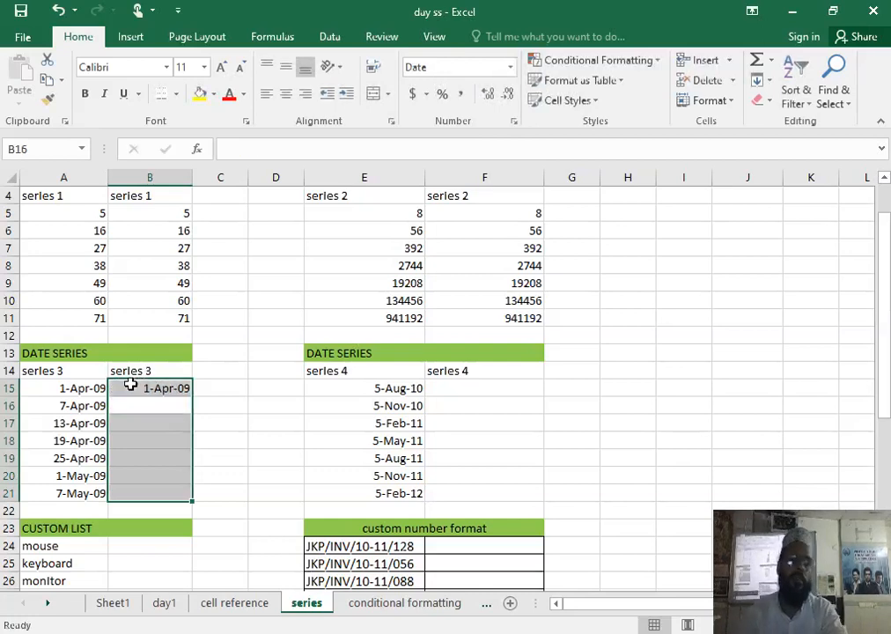
# Step: Fill B15:B21 with a date series in columns by day, using a step value of 6
pyautogui.moveTo(134, 385); pyautogui.dragTo(141, 491)
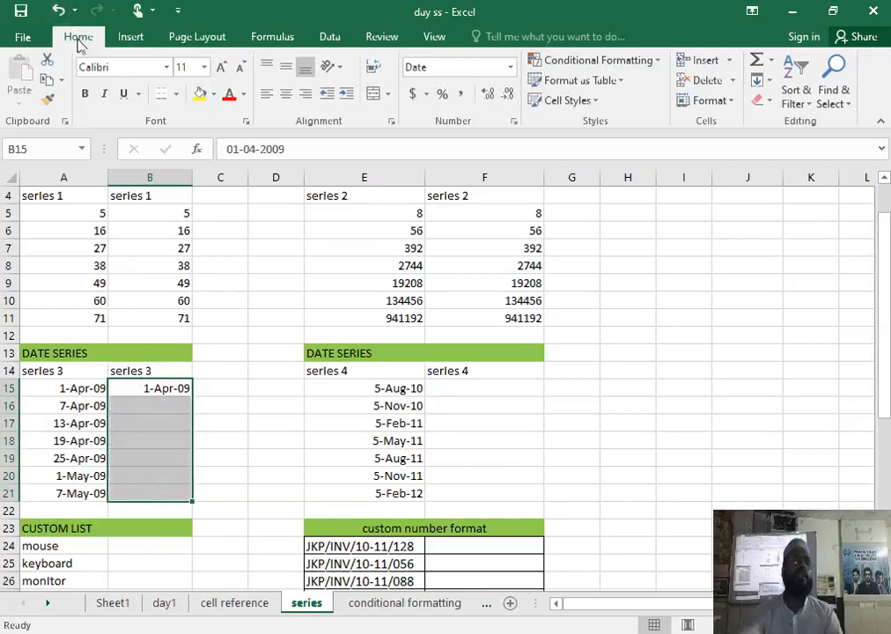
pyautogui.click(771, 81)
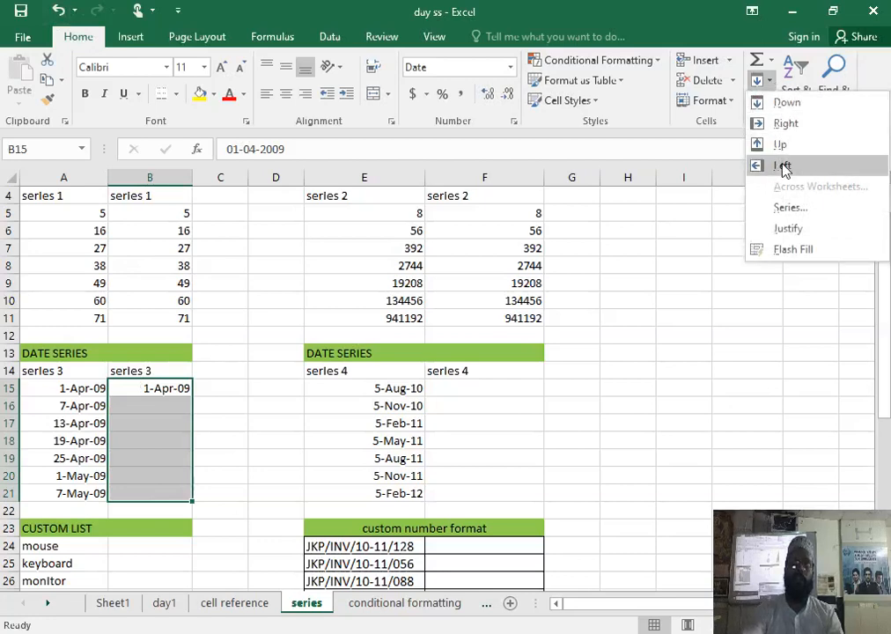
pyautogui.click(789, 207)
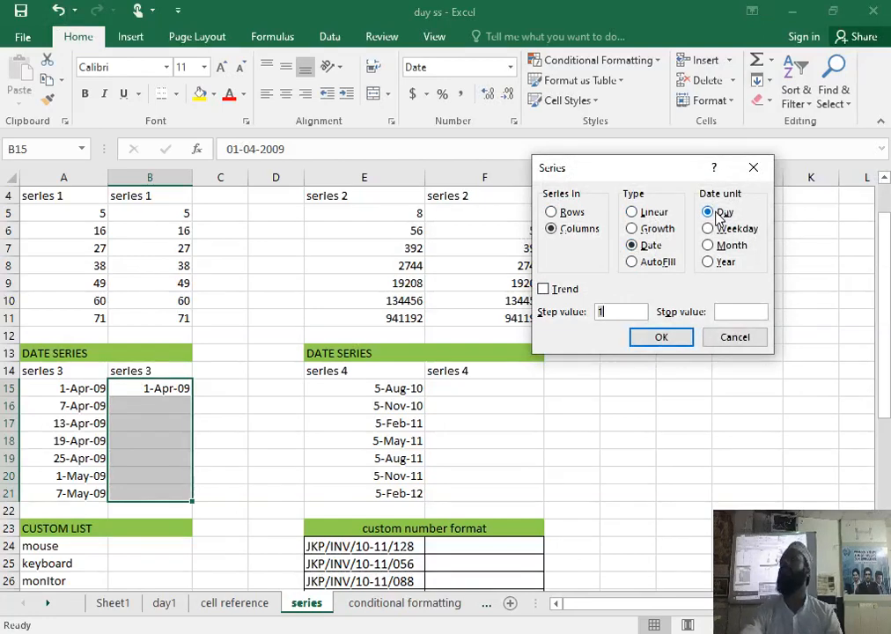
pyautogui.write('6')
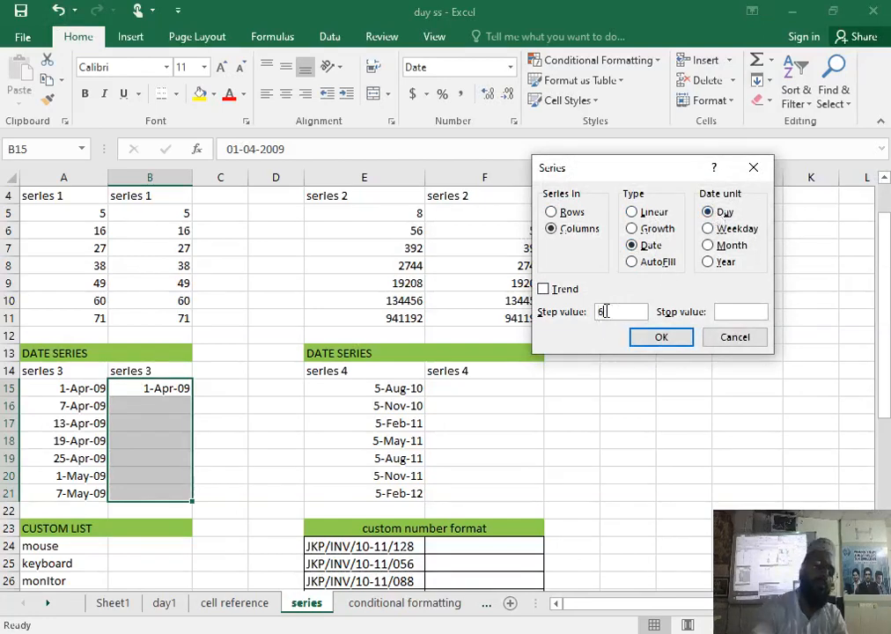
pyautogui.click(656, 339)
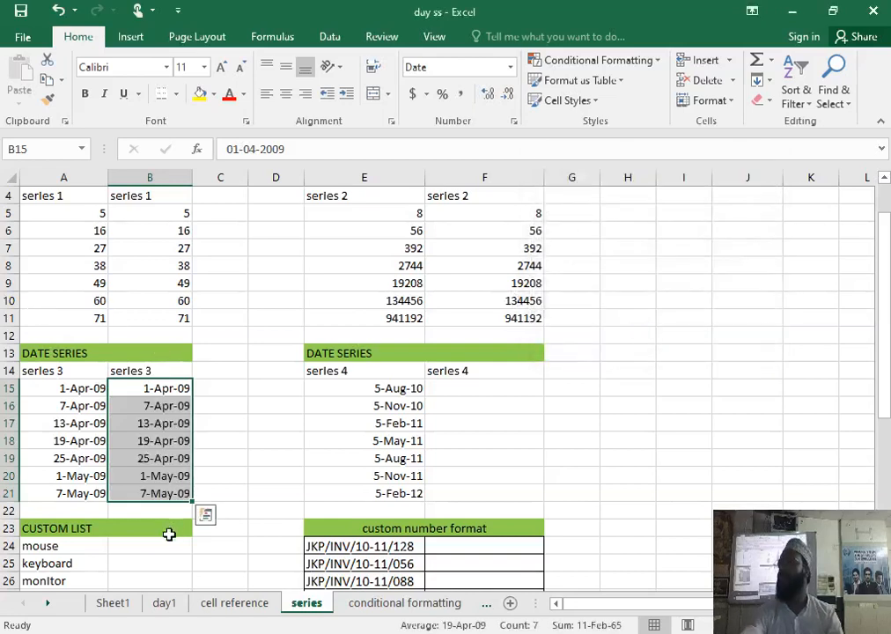
# Step: Enter the date 5-8-10 in cell F15 as the start of the empty series 4 column
pyautogui.click(493, 385)
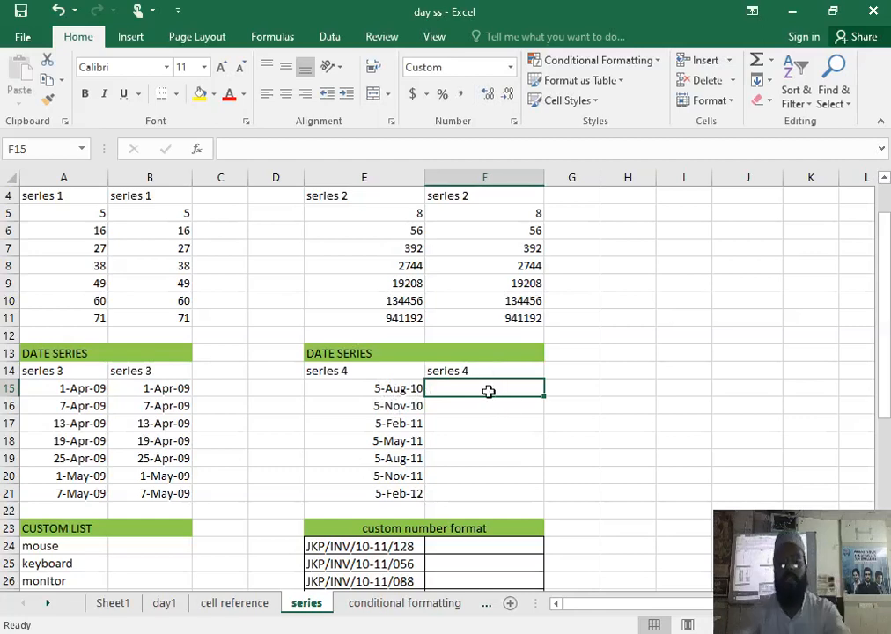
pyautogui.write('5-8-')
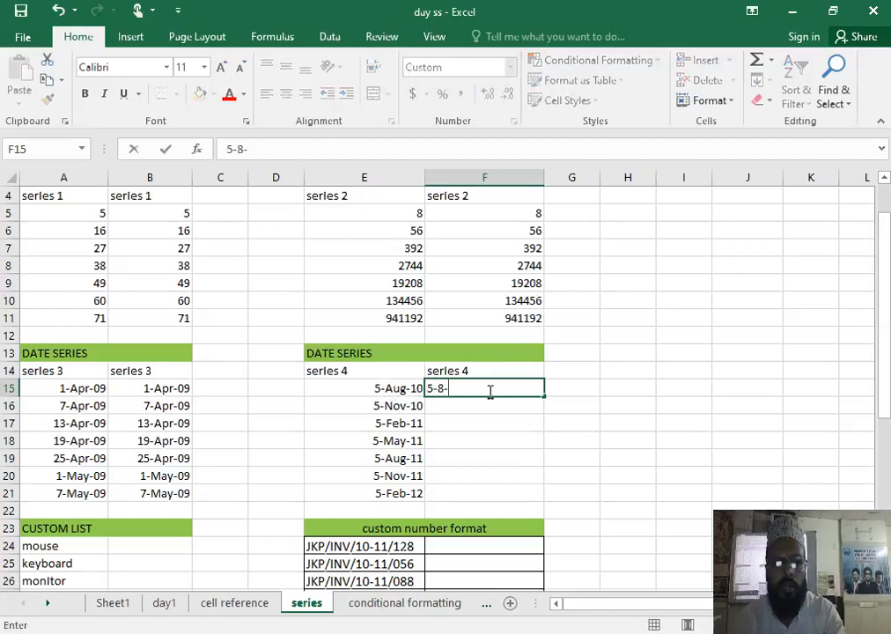
pyautogui.write('10')
pyautogui.press('Return')
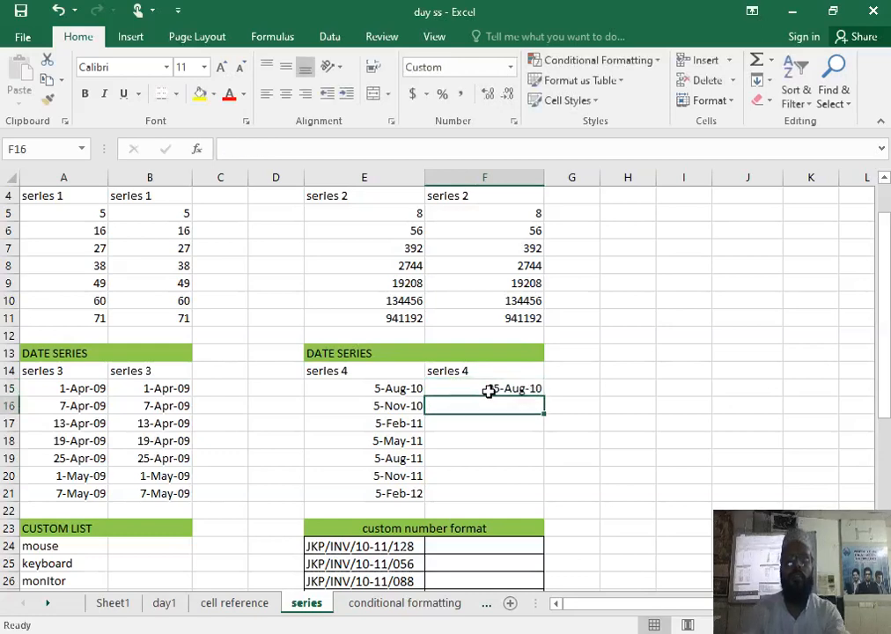
# Step: Fill F15:F21 with a date series in columns by month, using a step value of 3
pyautogui.click(488, 391)
pyautogui.moveTo(526, 390); pyautogui.dragTo(525, 492)
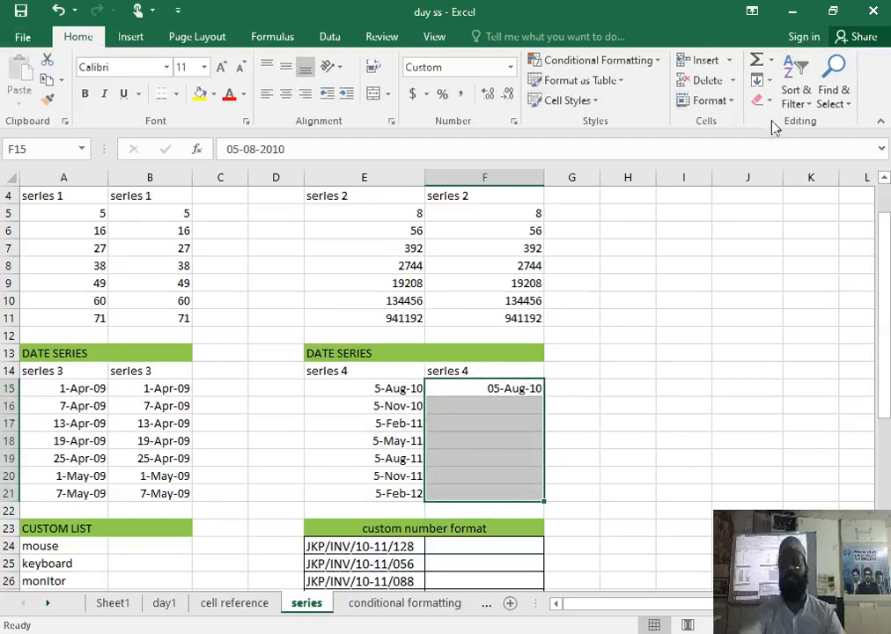
pyautogui.click(762, 81)
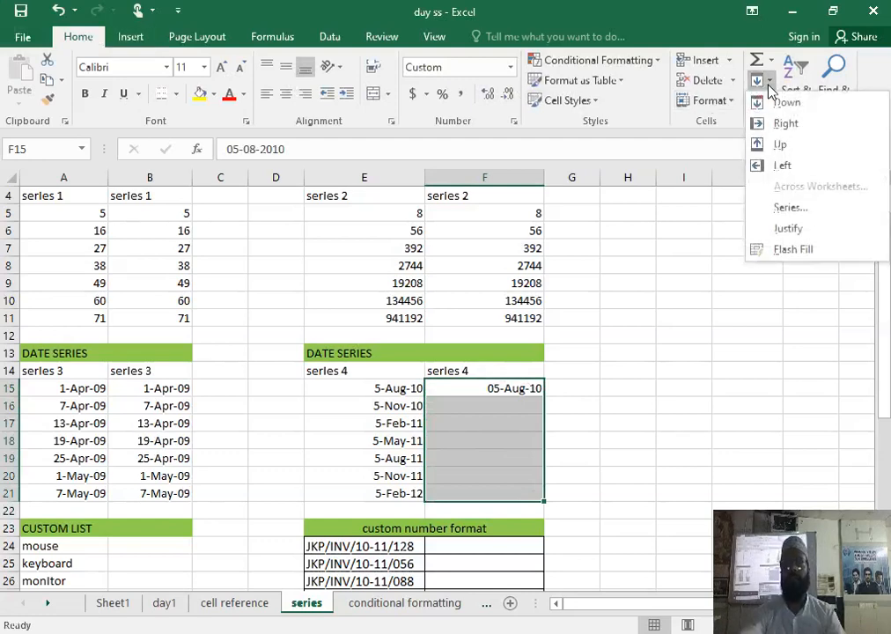
pyautogui.click(810, 208)
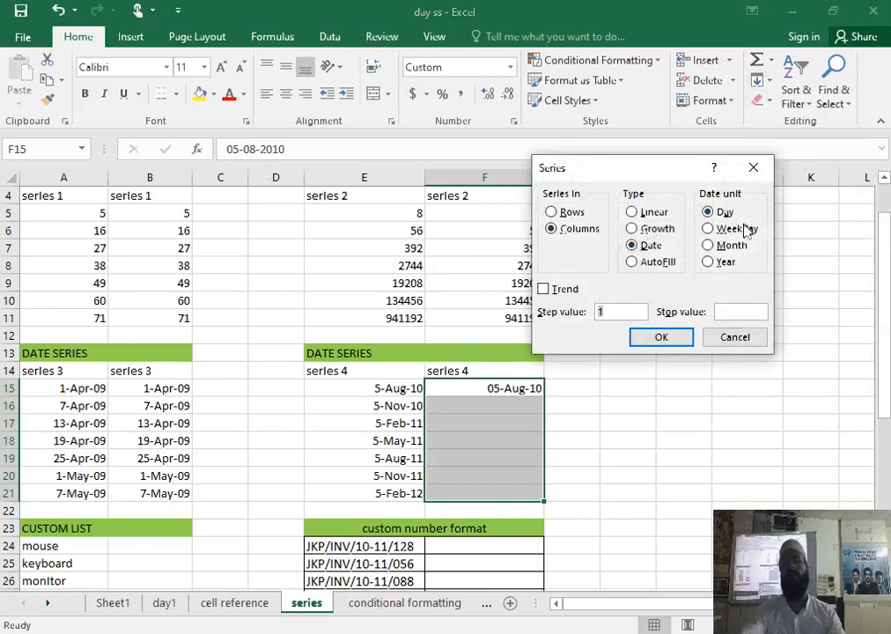
pyautogui.click(710, 247)
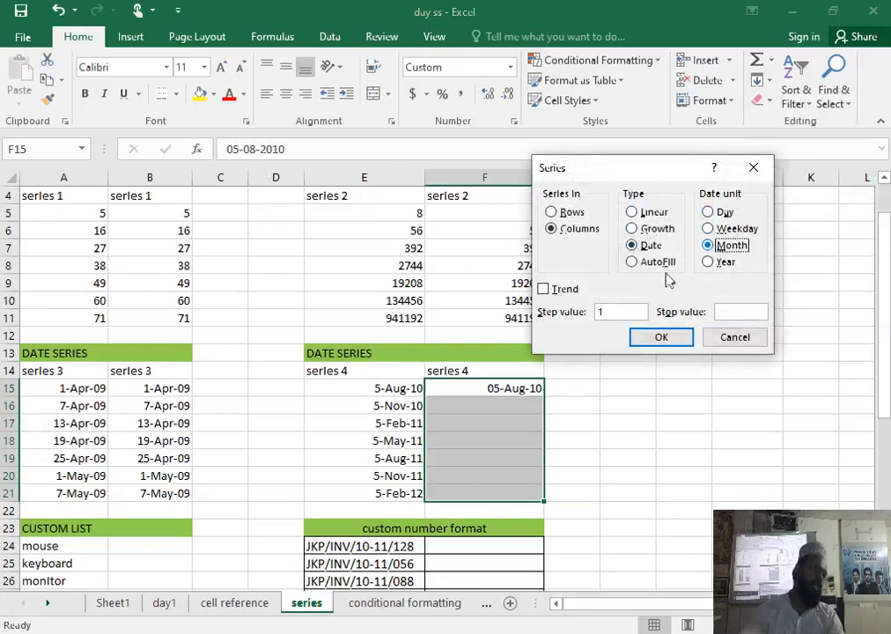
pyautogui.doubleClick(610, 311)
pyautogui.write('3')
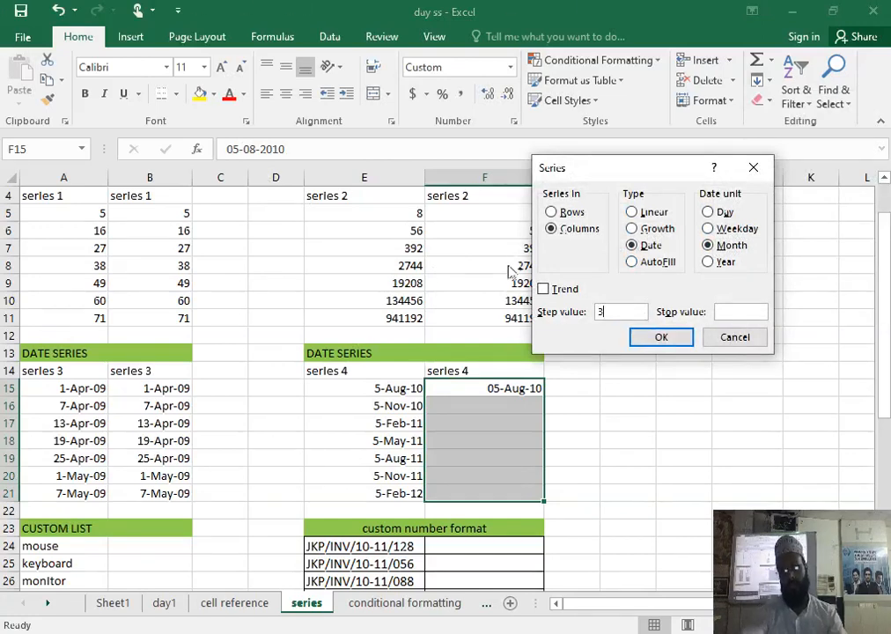
pyautogui.click(672, 339)
pyautogui.click(653, 504)
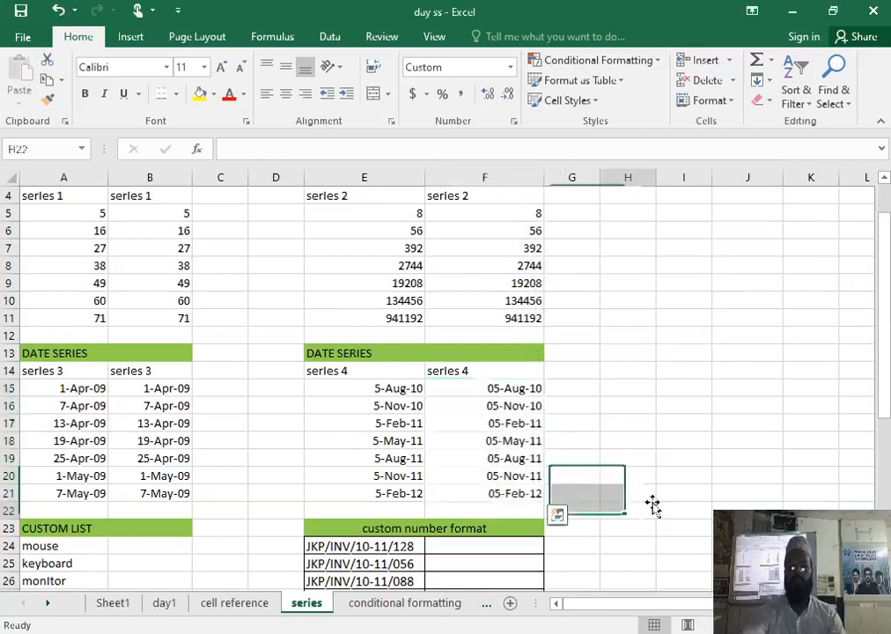
# Step: Enter mouse in cell B24, the first empty cell beside the CUSTOM LIST example
pyautogui.scroll(-2, 653, 504)
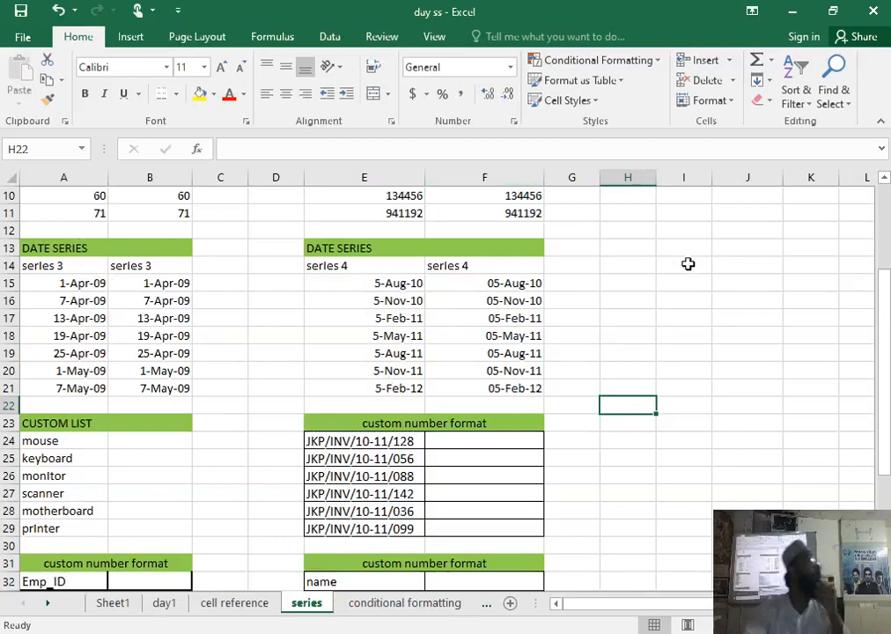
pyautogui.scroll(-2, 388, 283)
pyautogui.scroll(-1, 389, 283)
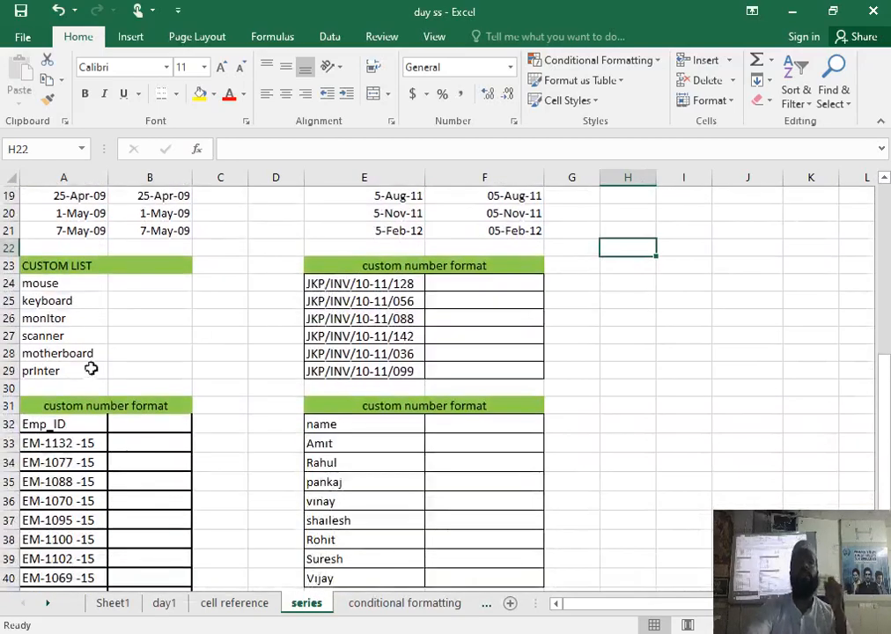
pyautogui.click(79, 284)
pyautogui.click(189, 289)
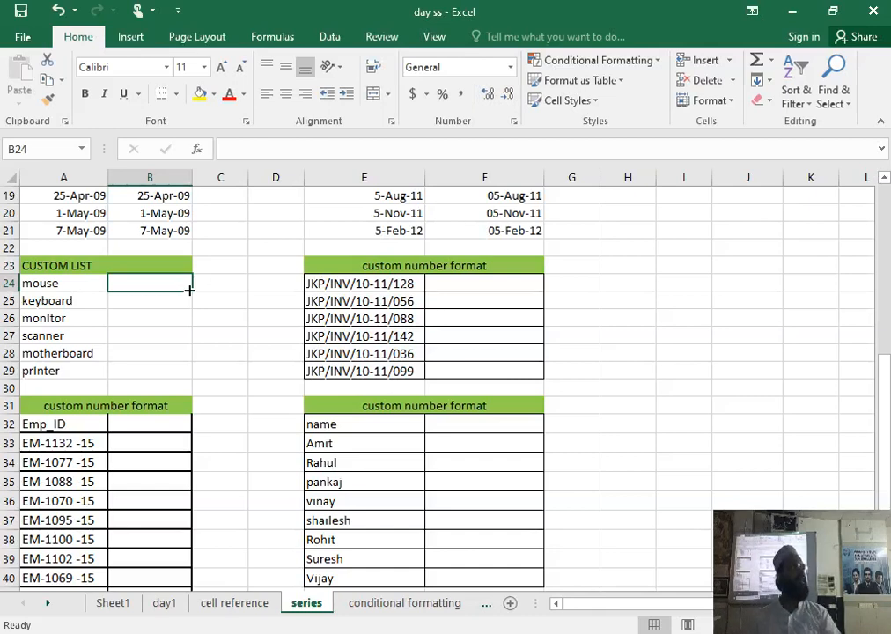
pyautogui.write('mou')
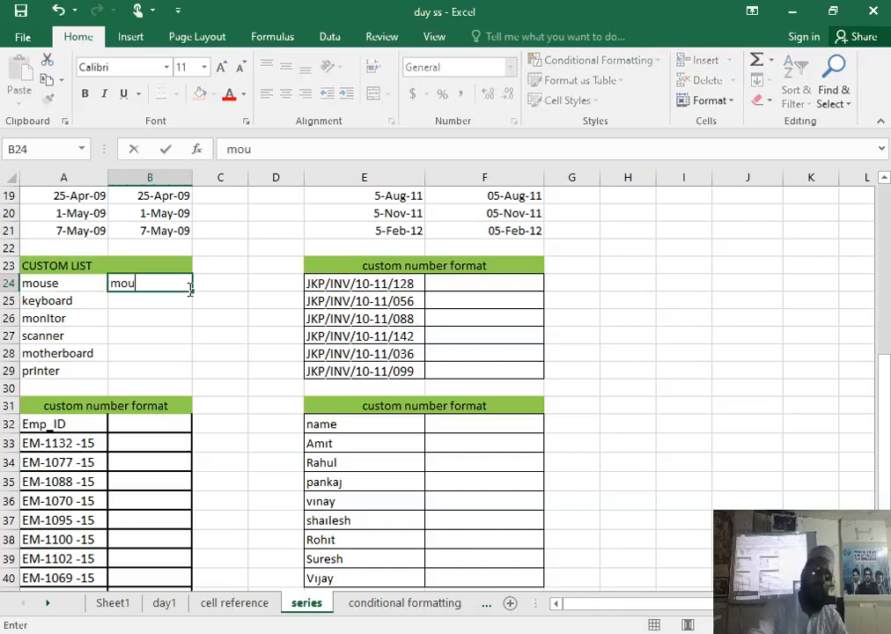
pyautogui.write('se')
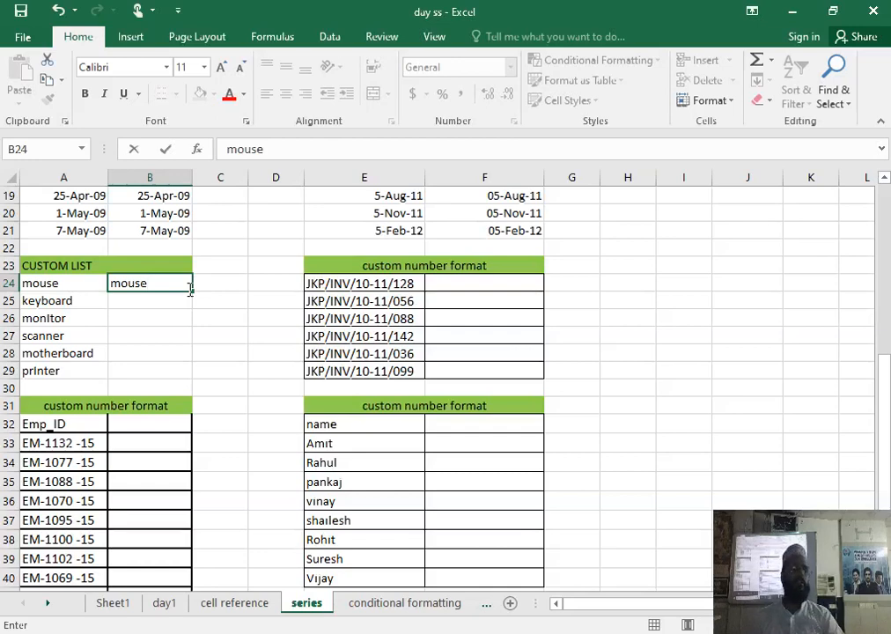
pyautogui.press('Up')
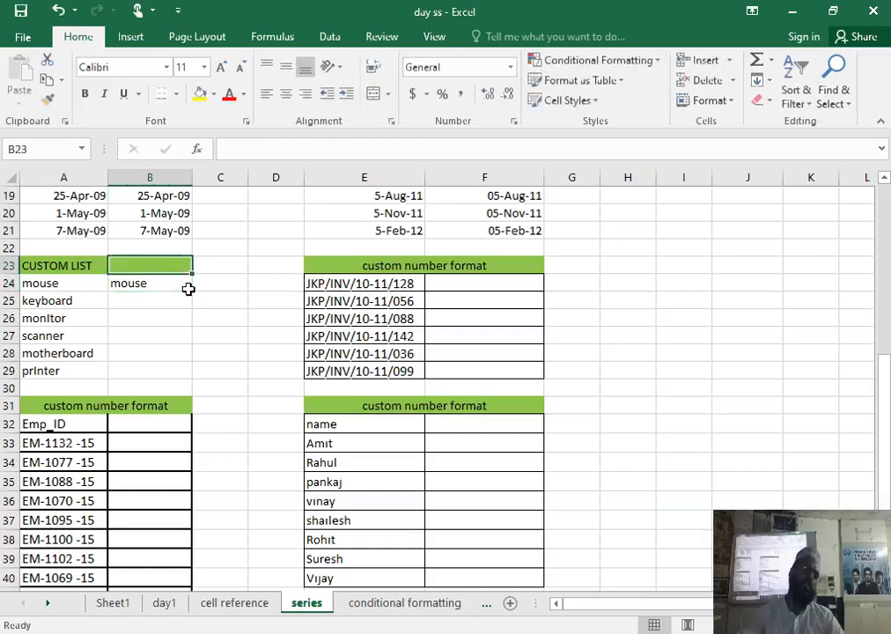
# Step: Try to autofill the list from B24 down to B29, and clear the filled cells
pyautogui.click(153, 283)
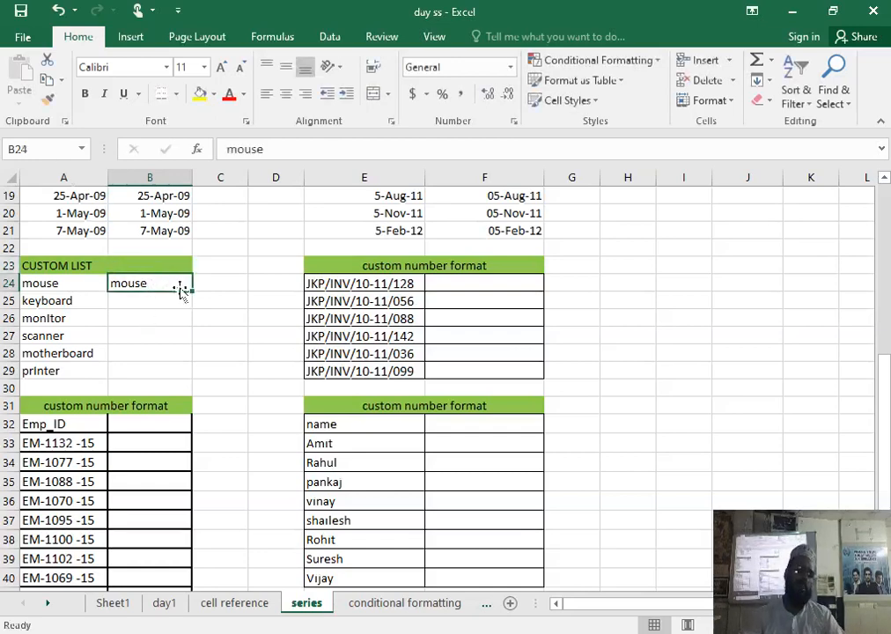
pyautogui.moveTo(191, 296); pyautogui.dragTo(189, 376)
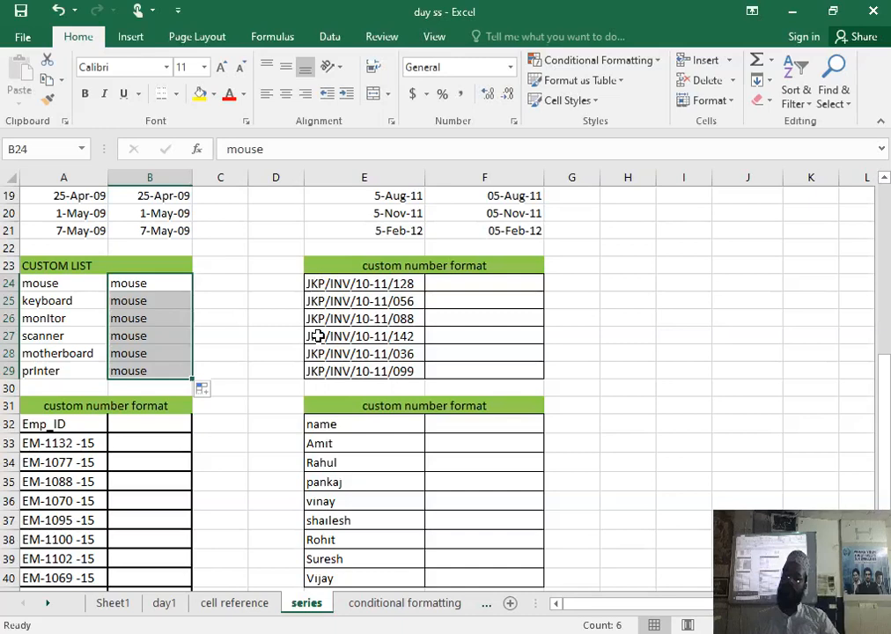
pyautogui.press('Delete')
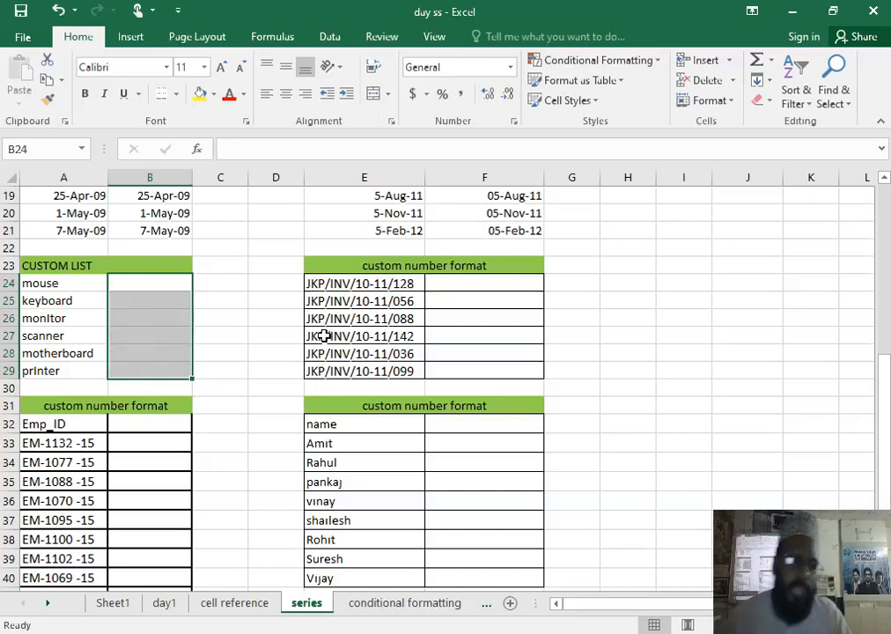
pyautogui.click(282, 300)
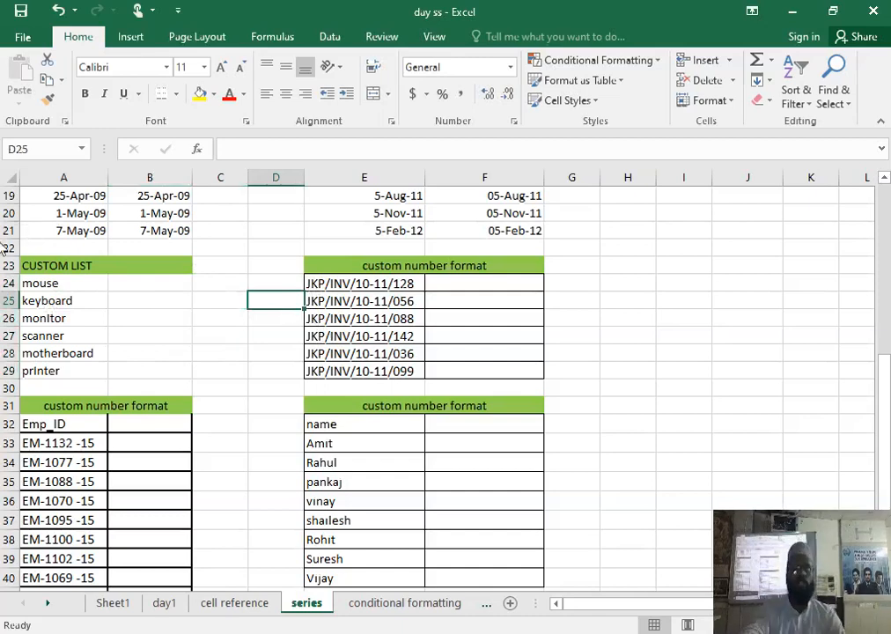
# Step: Look through the Advanced Excel options down to the custom lists setting in the General section, and close the options
pyautogui.click(24, 38)
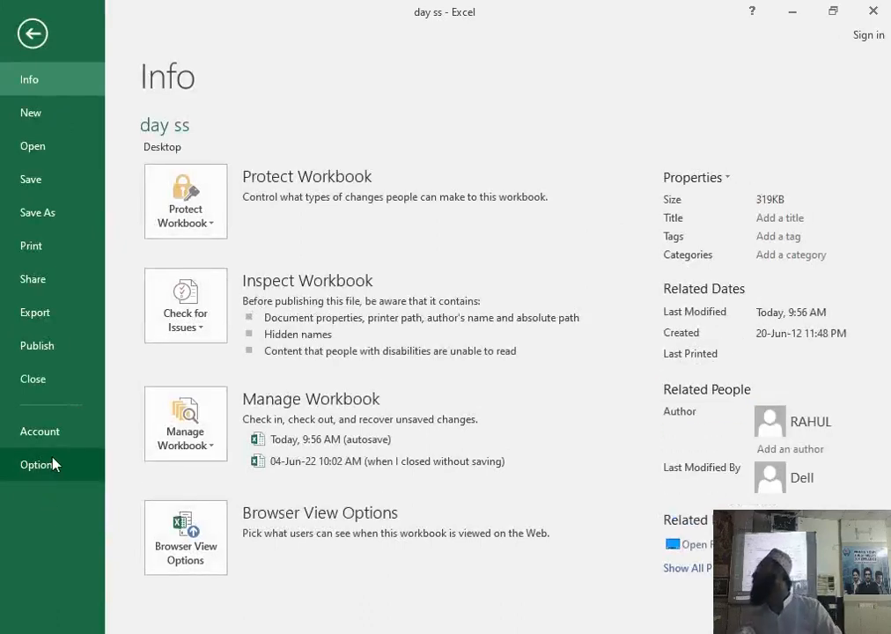
pyautogui.click(53, 464)
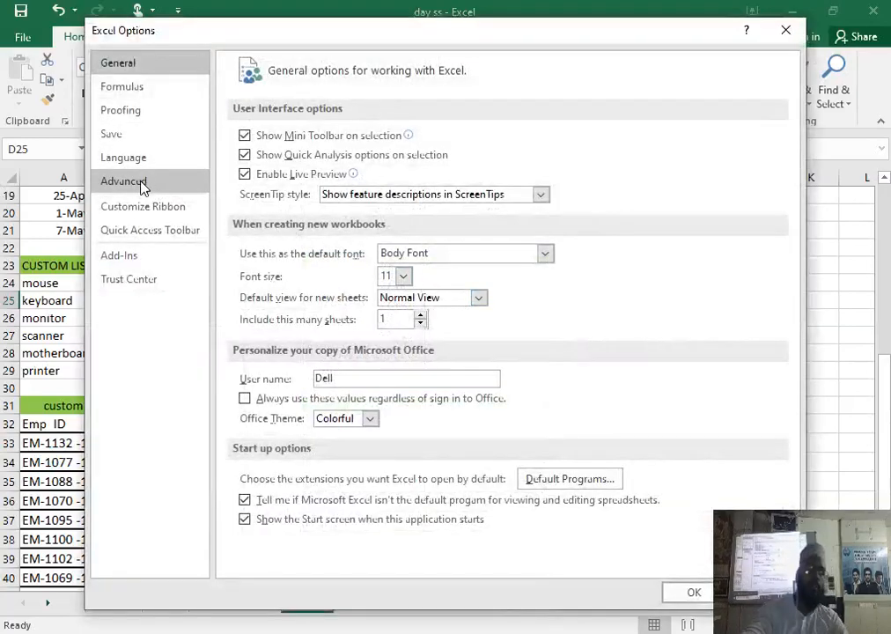
pyautogui.click(141, 185)
pyautogui.scroll(-3, 561, 205)
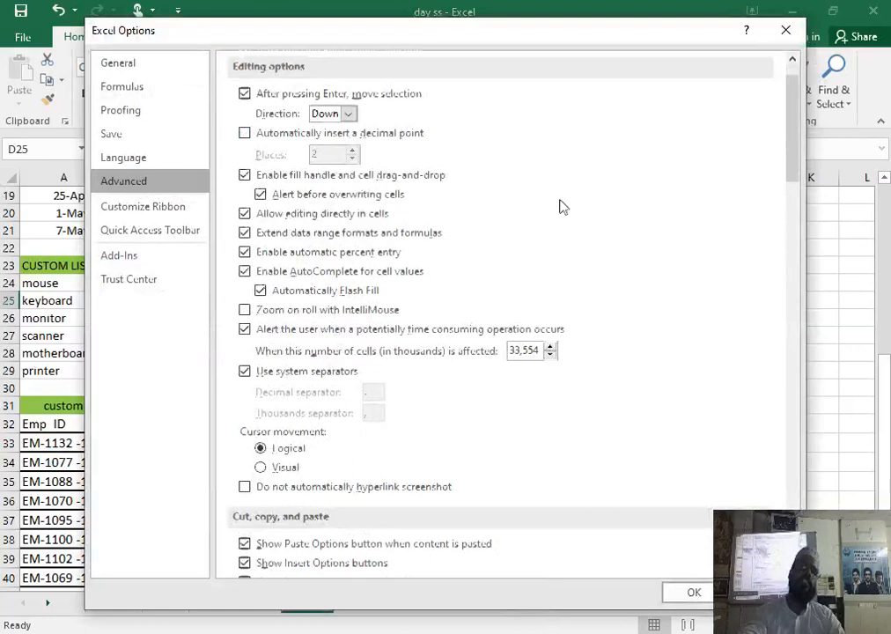
pyautogui.scroll(-10, 555, 211)
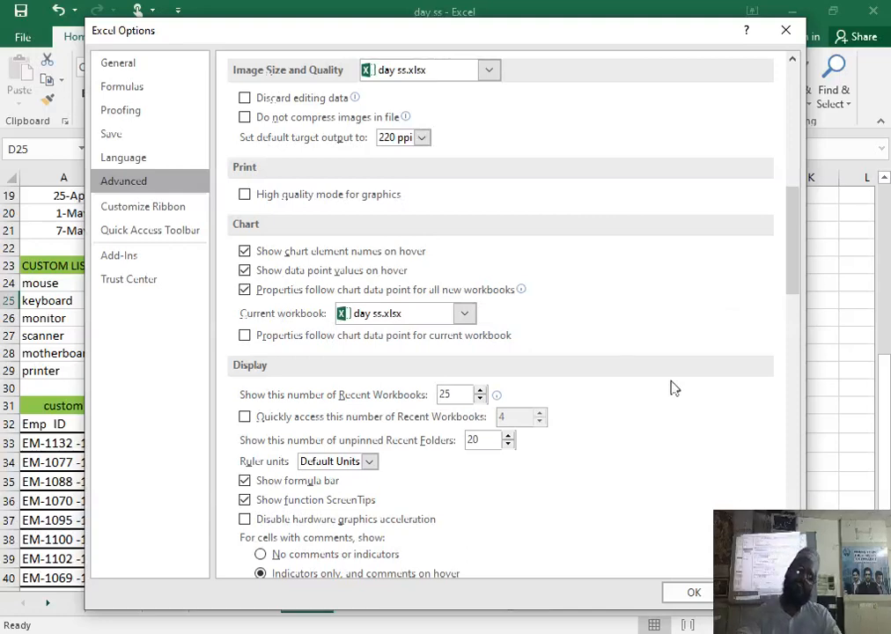
pyautogui.scroll(-5, 648, 358)
pyautogui.scroll(-6, 599, 278)
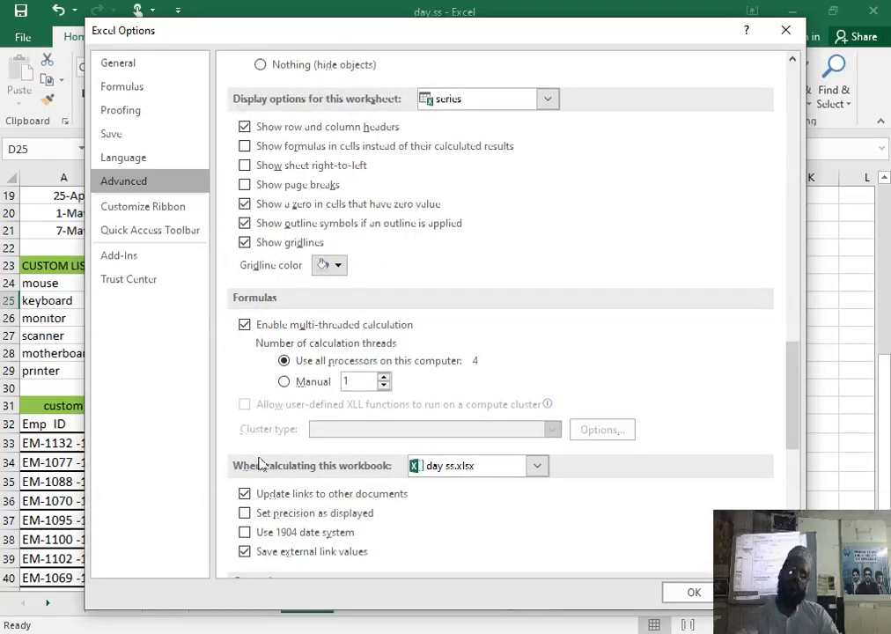
pyautogui.scroll(-3, 291, 368)
pyautogui.scroll(-2, 300, 346)
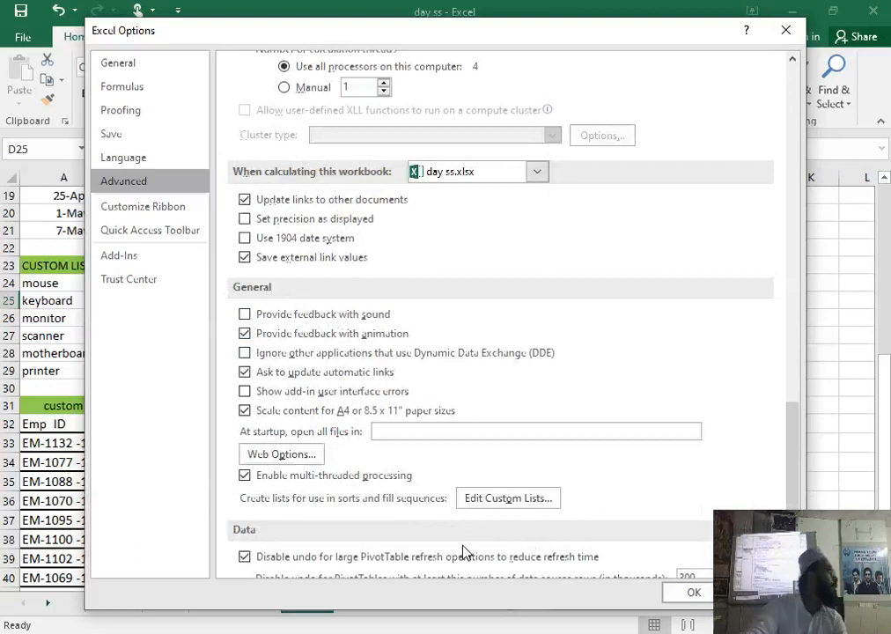
pyautogui.click(801, 32)
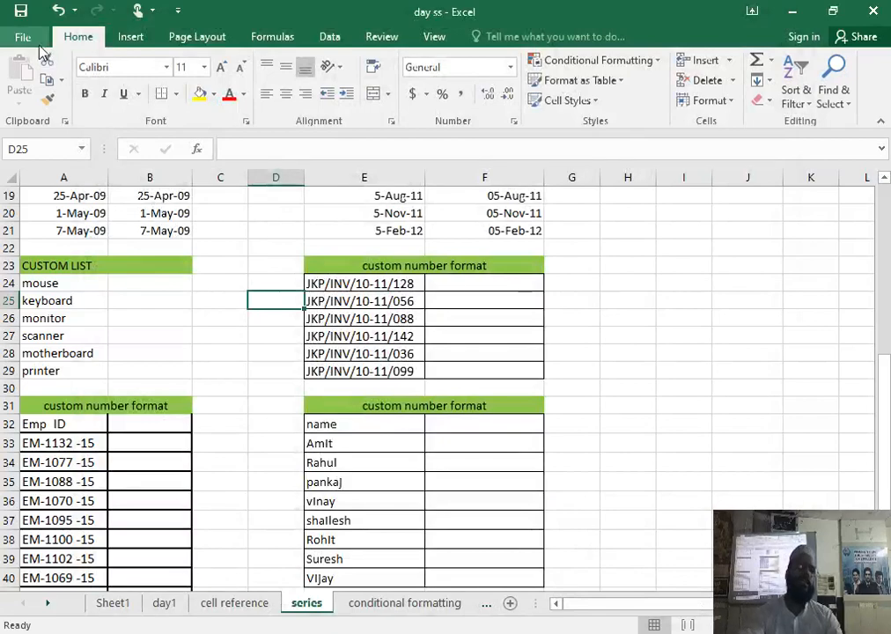
# Step: Open the Custom Lists editor from the General section of the Advanced Excel options
pyautogui.click(25, 35)
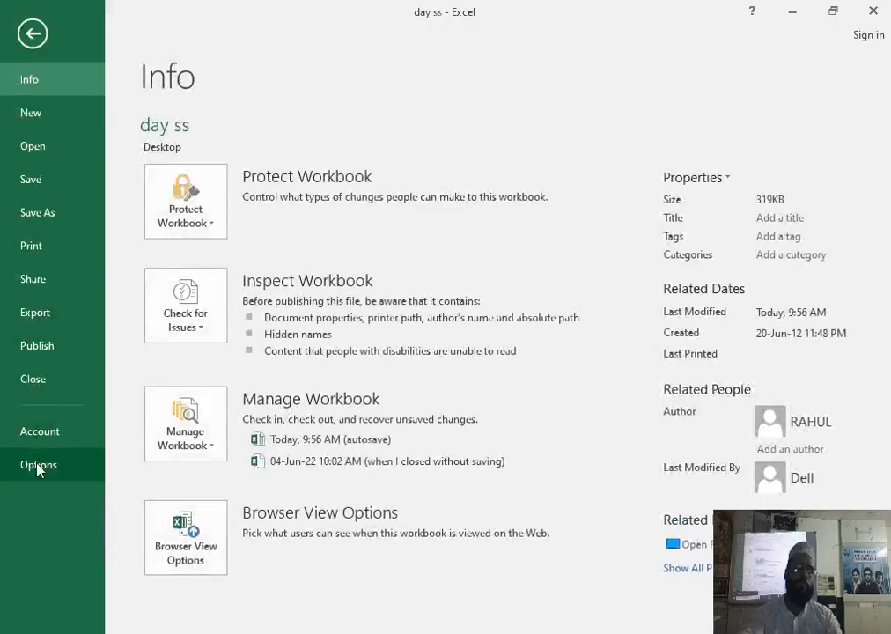
pyautogui.click(37, 467)
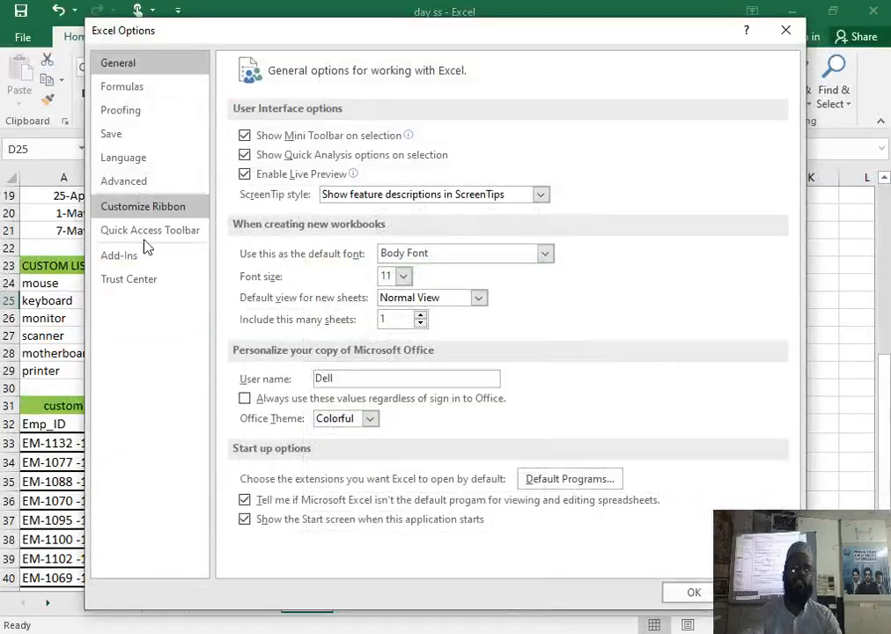
pyautogui.click(143, 181)
pyautogui.scroll(-3, 566, 202)
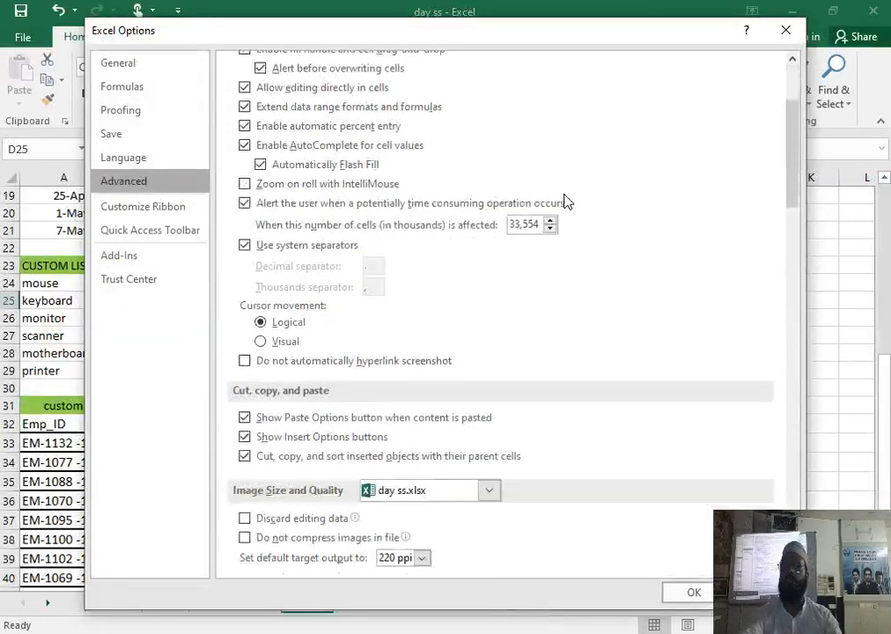
pyautogui.scroll(-15, 567, 203)
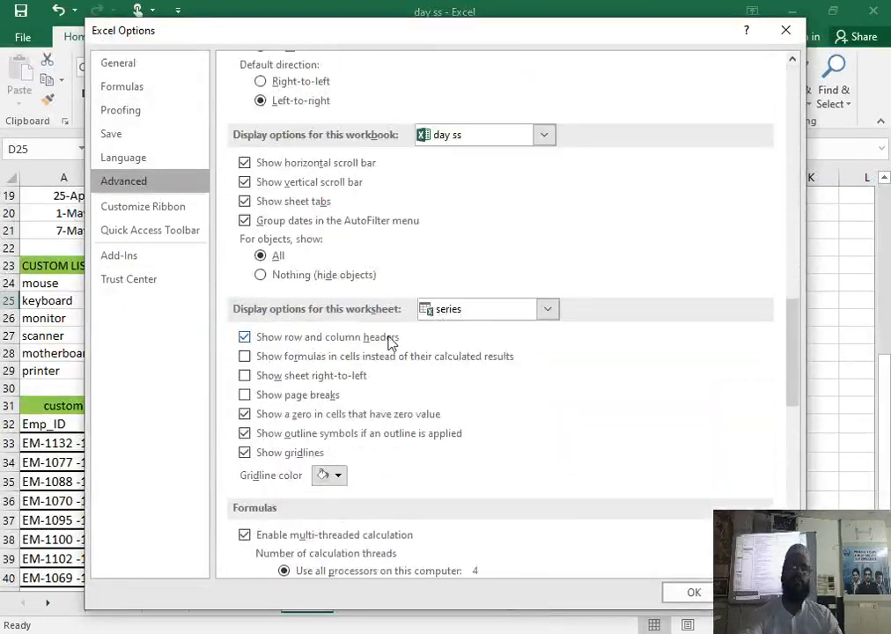
pyautogui.scroll(-10, 391, 344)
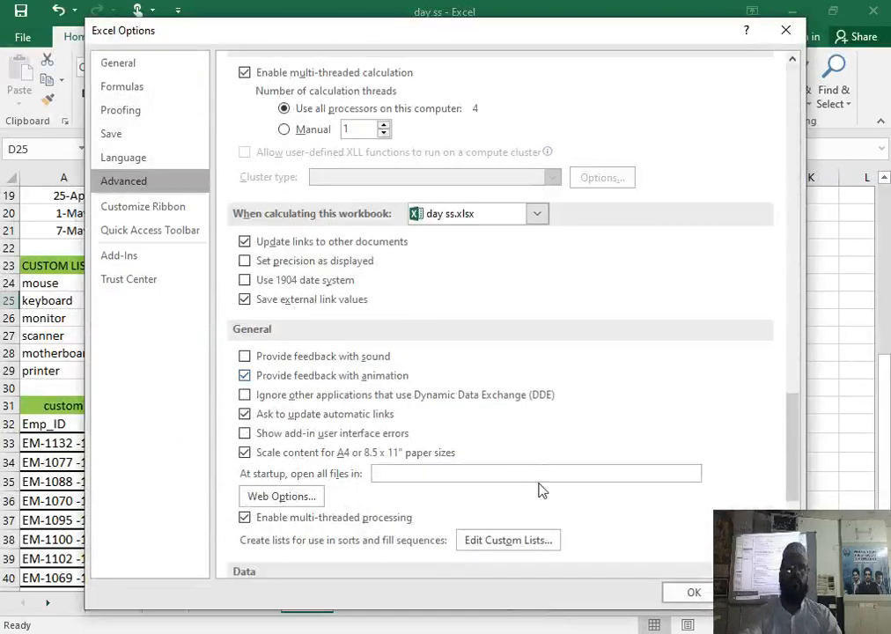
pyautogui.click(511, 544)
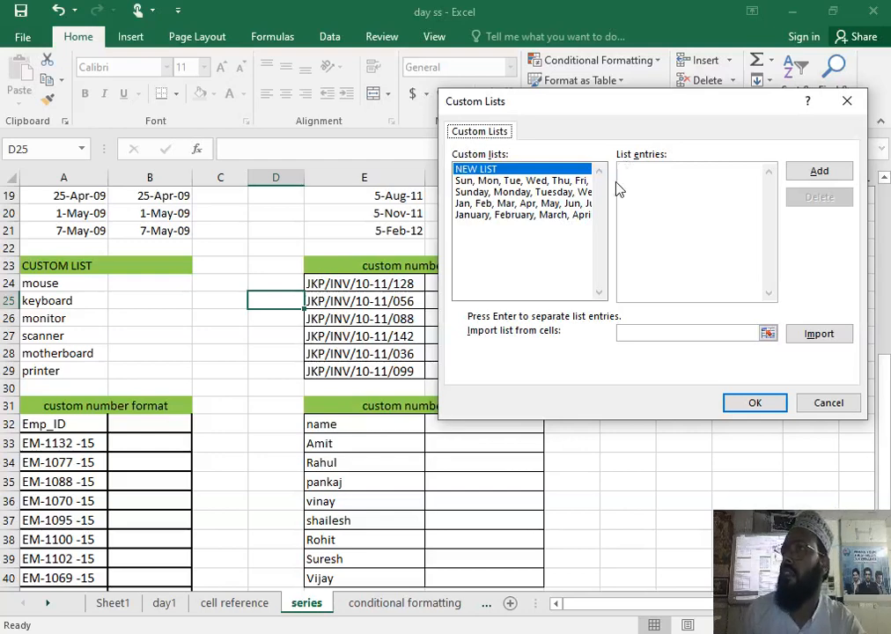
# Step: Enter the entries Mouse, keyboard, monitor, scanner, mother and printer, separated by commas, for a new custom list
pyautogui.click(657, 179)
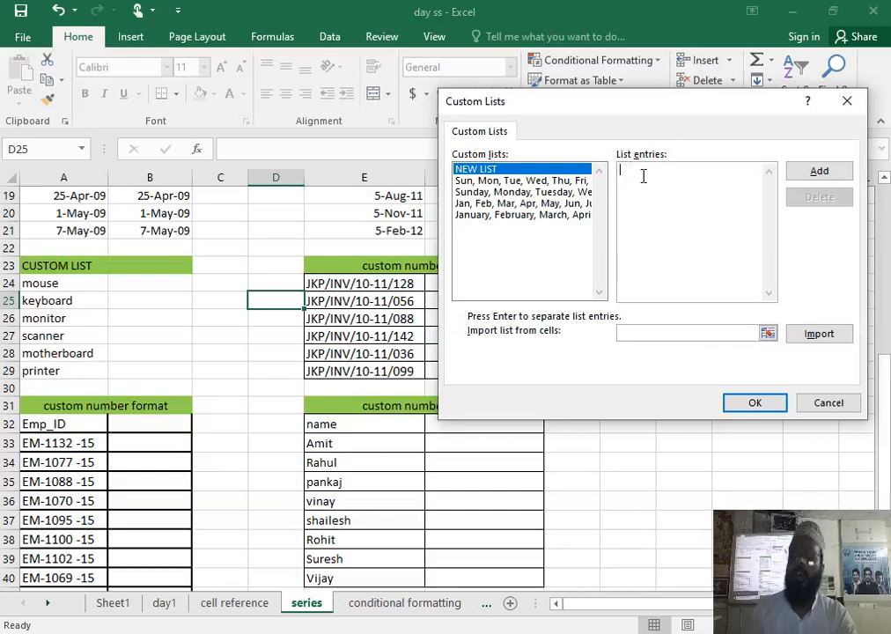
pyautogui.write('Mouse')
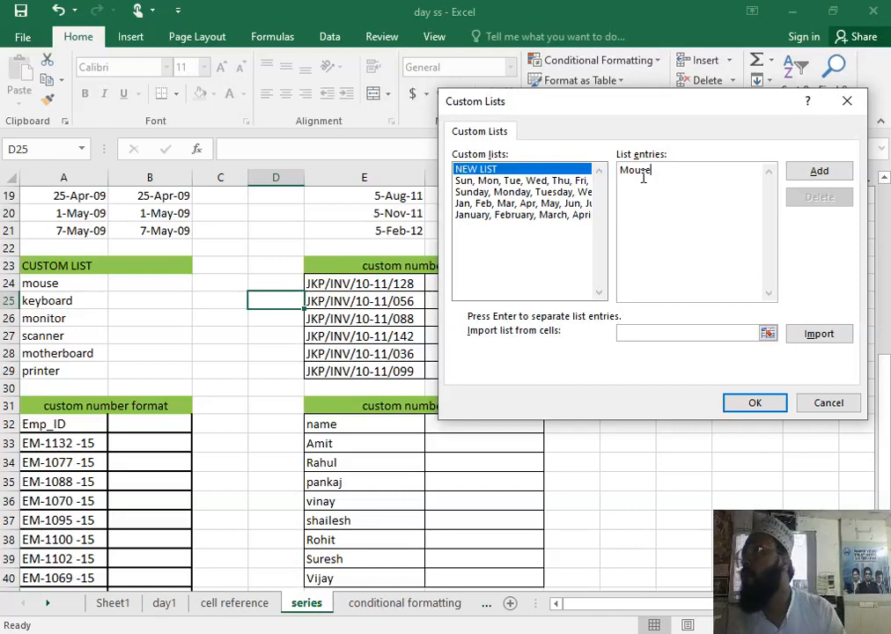
pyautogui.write(',')
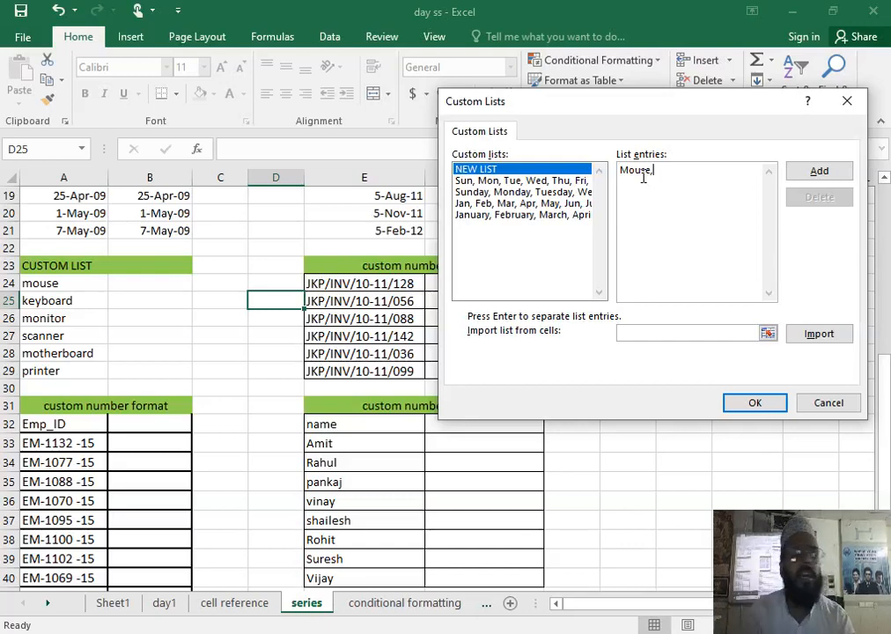
pyautogui.write('keyy')
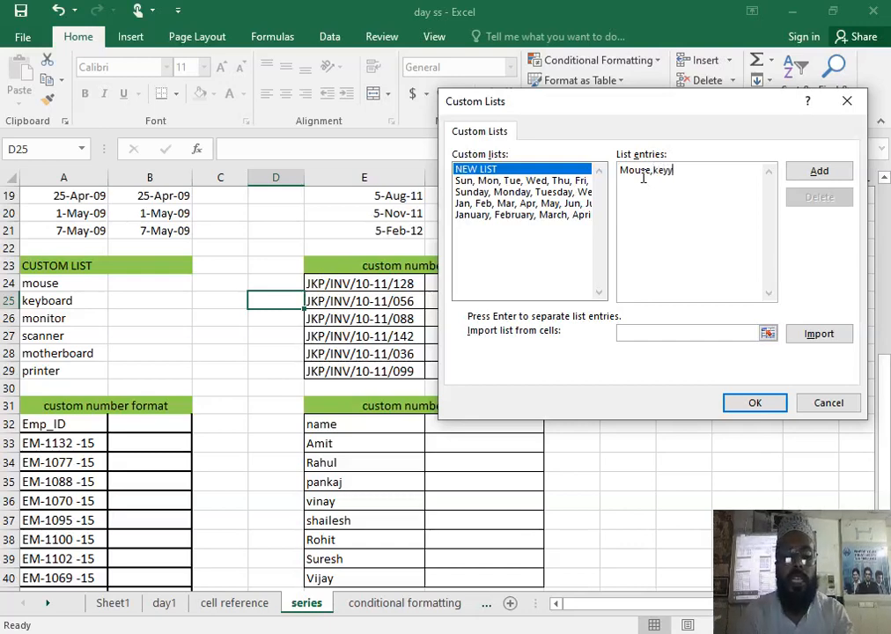
pyautogui.press('BackSpace')
pyautogui.write('board')
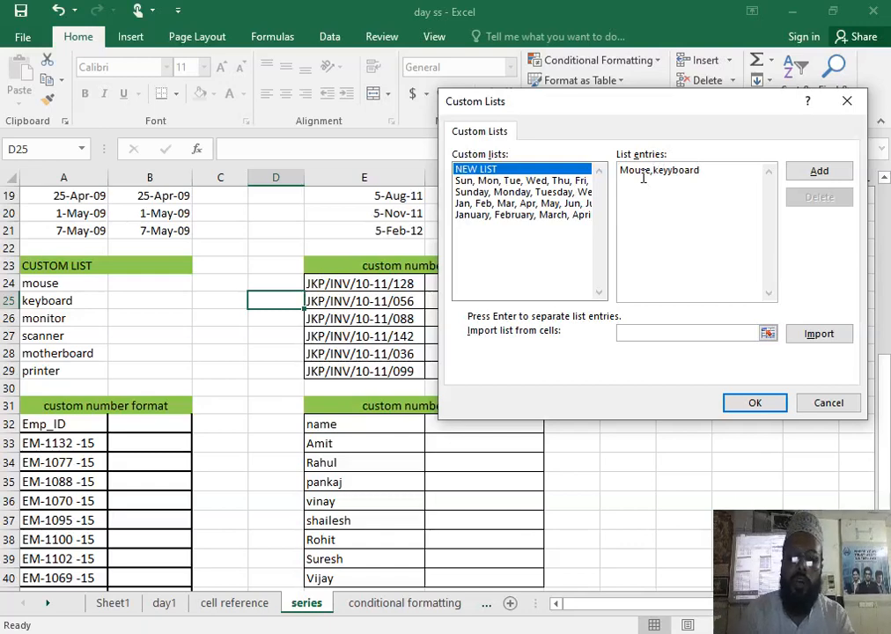
pyautogui.write(',moni')
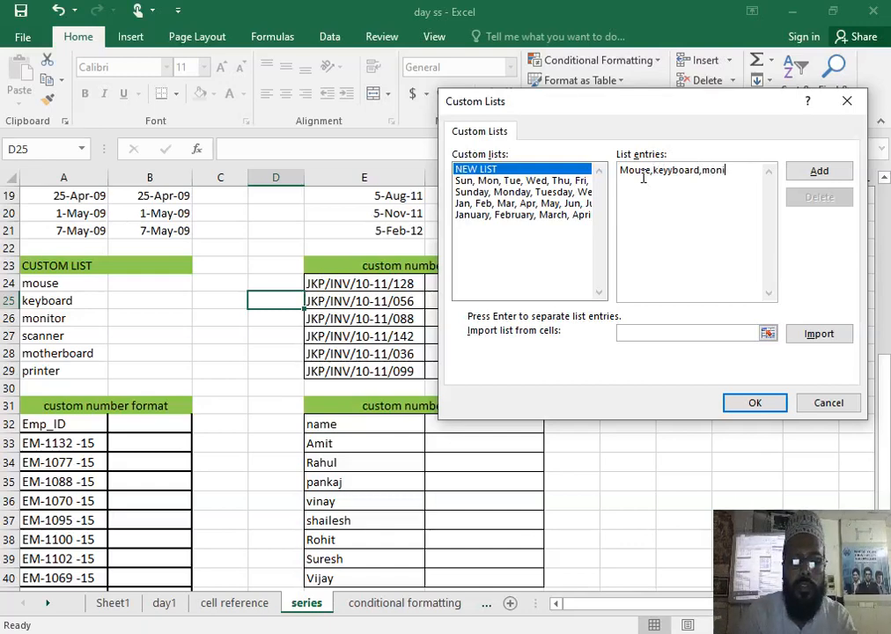
pyautogui.press('BackSpace')
pyautogui.press('BackSpace')
pyautogui.press('BackSpace')
pyautogui.press('BackSpace')
pyautogui.press('BackSpace')
pyautogui.press('BackSpace')
pyautogui.press('BackSpace')
pyautogui.press('BackSpace')
pyautogui.press('BackSpace')
pyautogui.press('BackSpace')
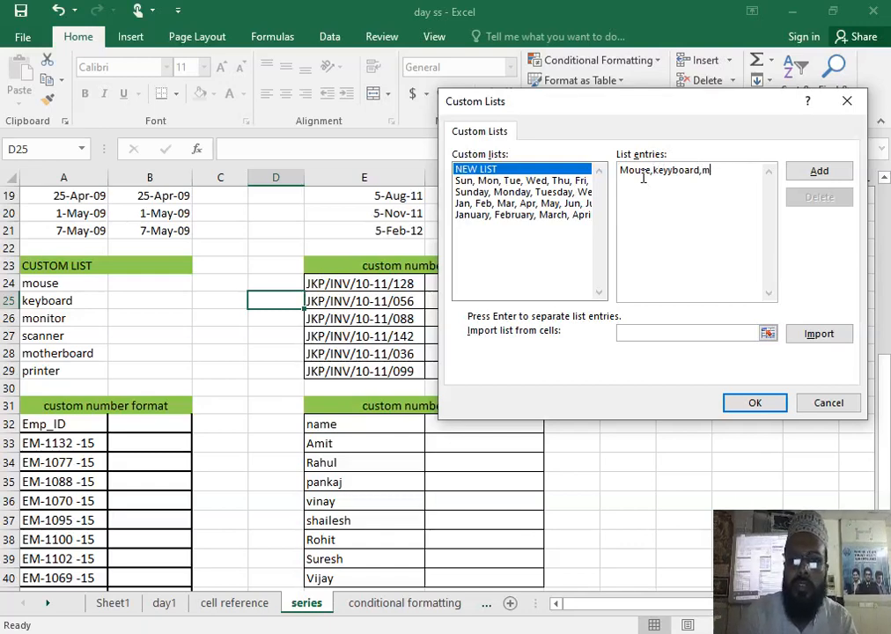
pyautogui.write('b')
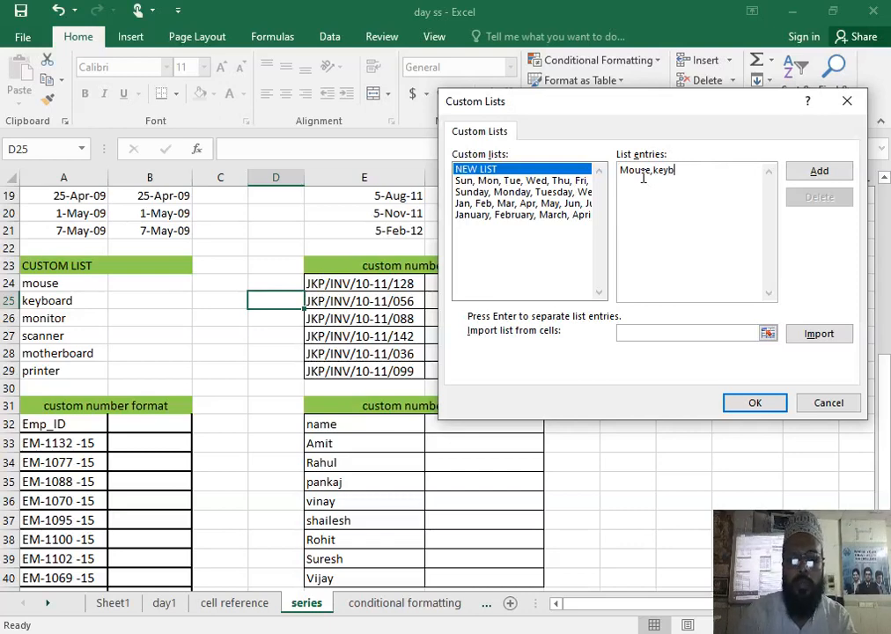
pyautogui.write('oard,mo')
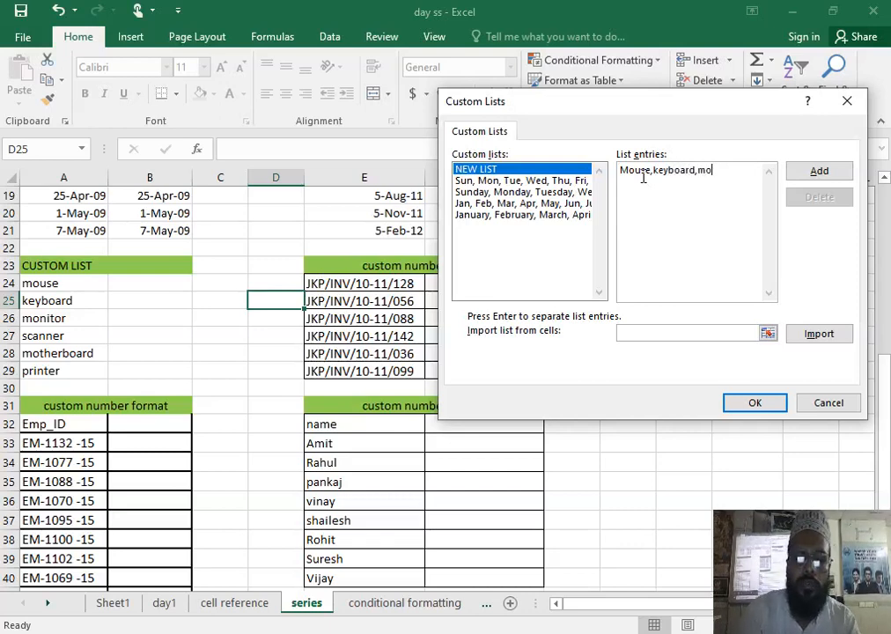
pyautogui.write('nitor,scanner,mother')
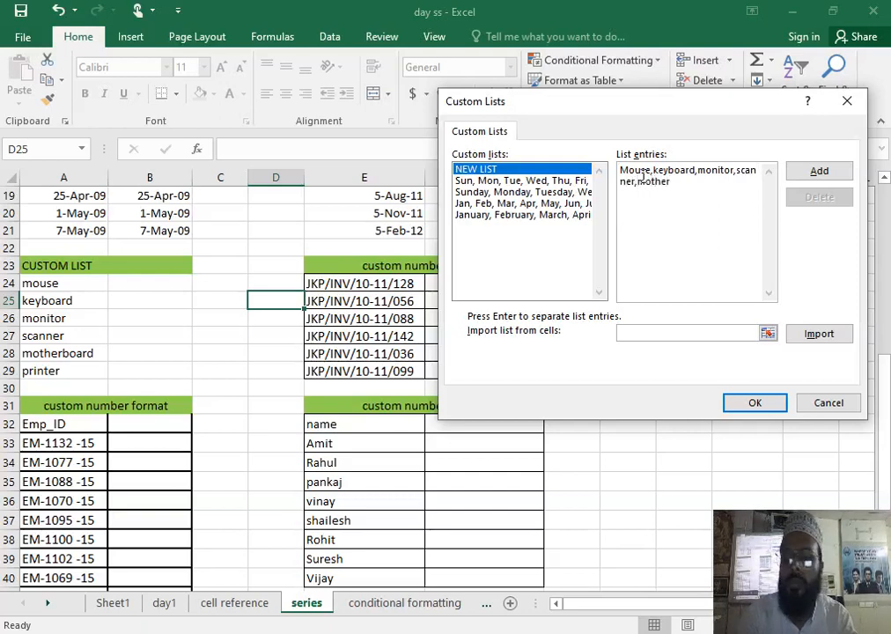
pyautogui.write(',')
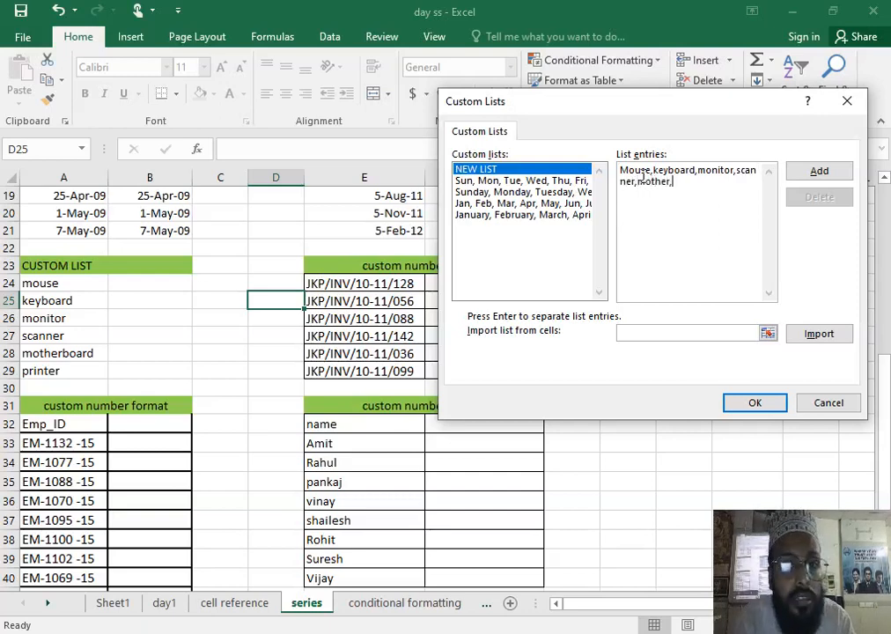
pyautogui.write('printer')
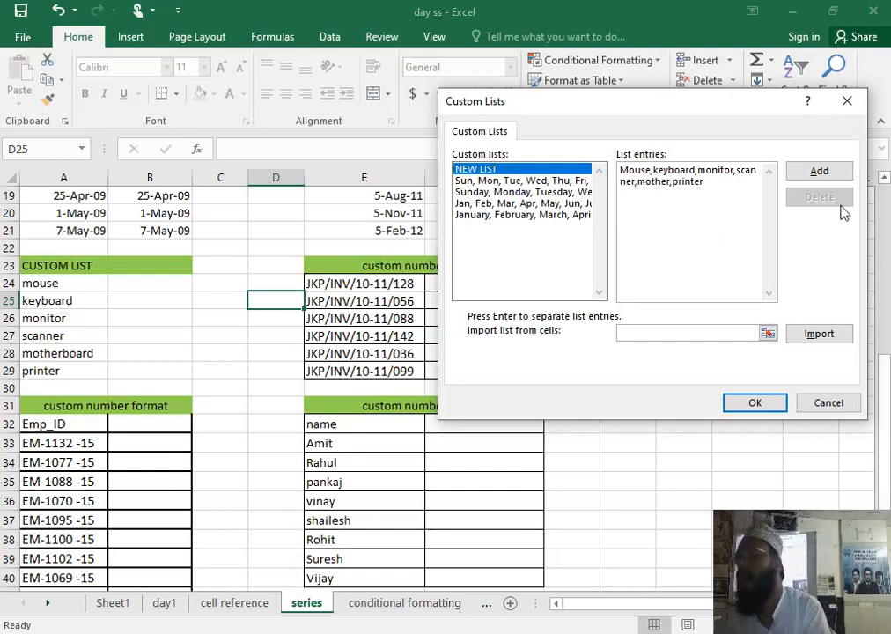
# Step: Complete the fifth entry of the new list so that it reads motherboard
pyautogui.click(671, 183)
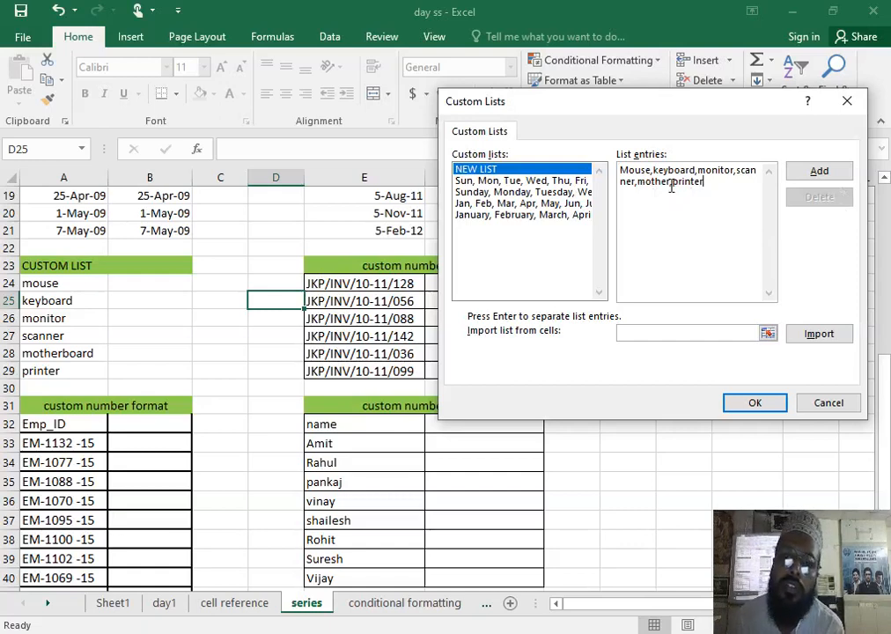
pyautogui.write('board')
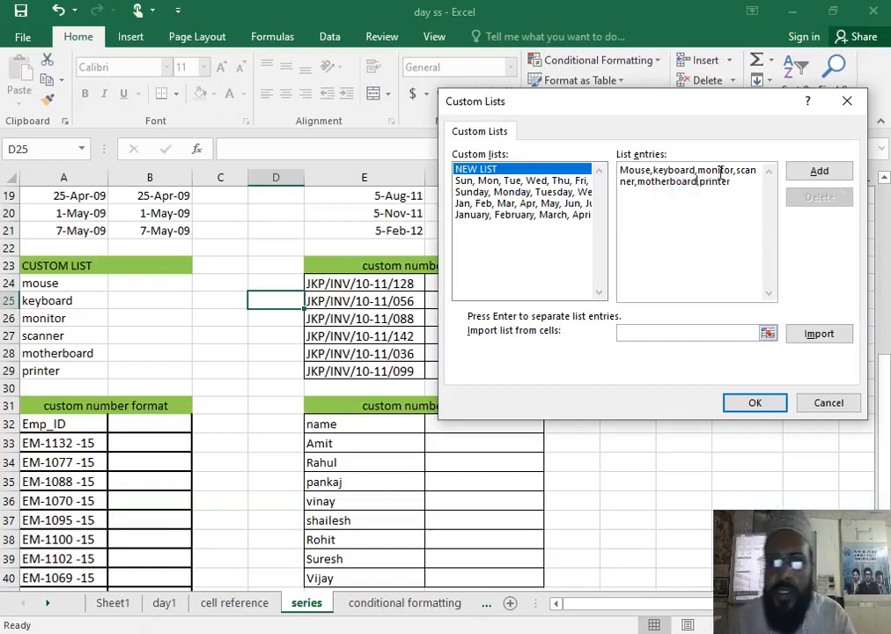
pyautogui.click(748, 190)
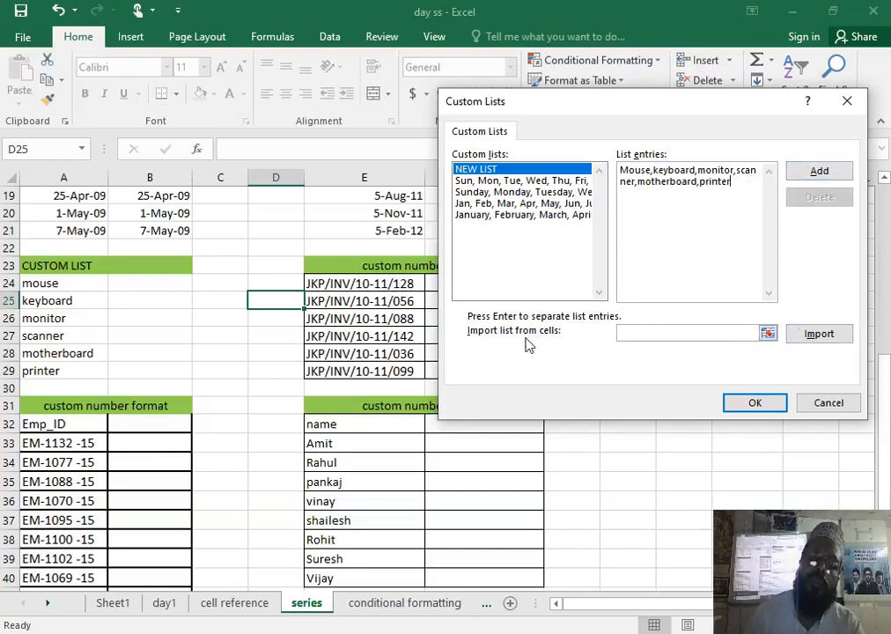
# Step: Add the computer parts entries as a new custom list and confirm the Excel options
pyautogui.click(674, 334)
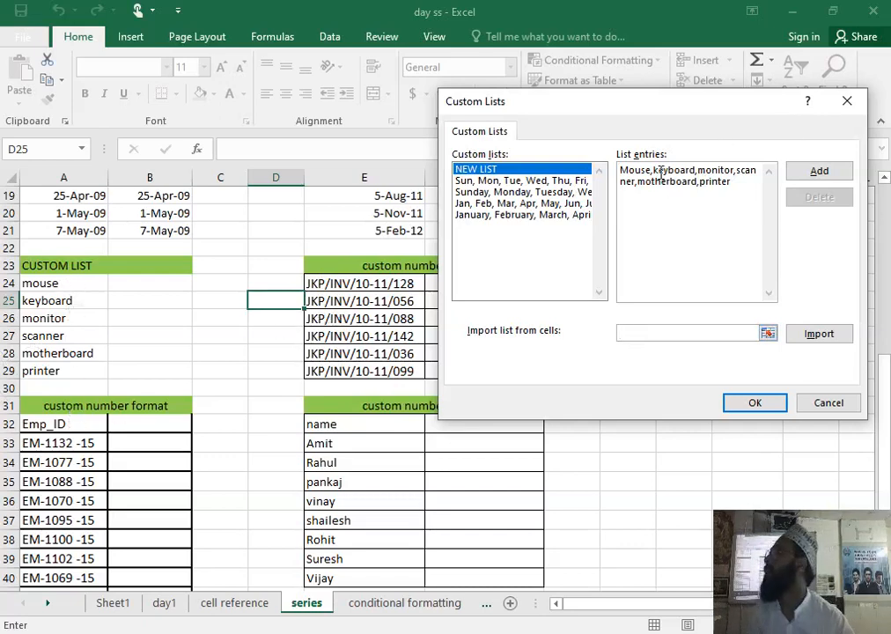
pyautogui.click(811, 174)
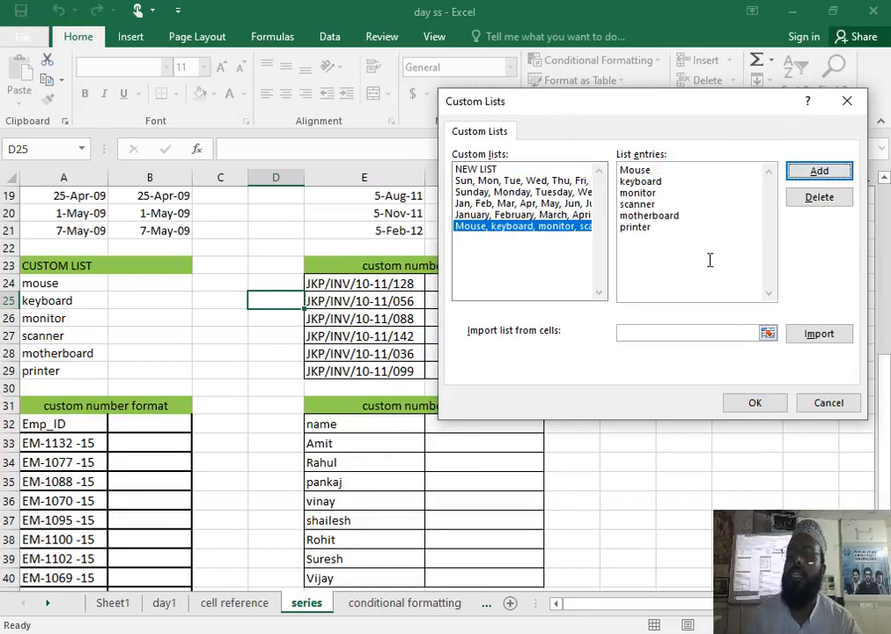
pyautogui.click(754, 402)
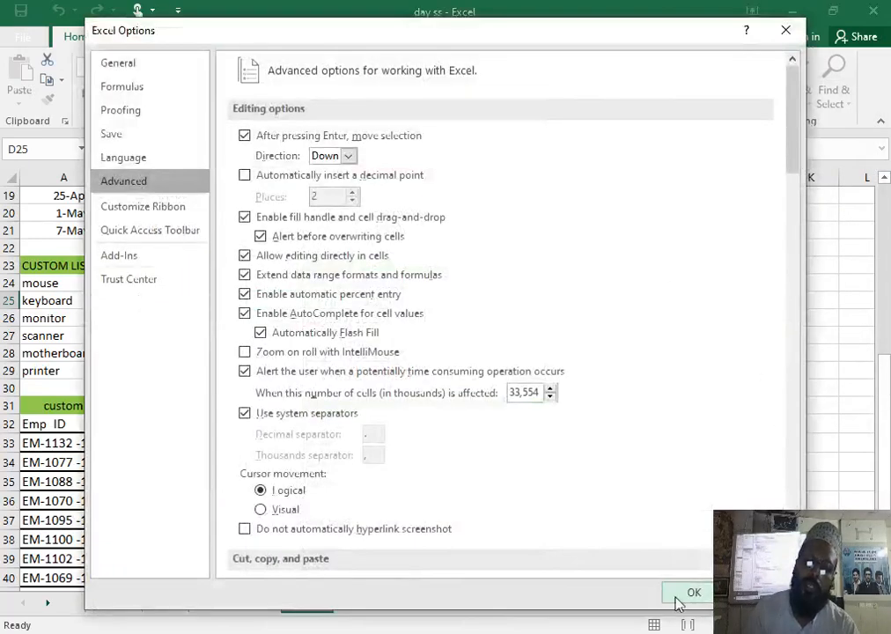
pyautogui.click(685, 593)
# Step: Enter mouse in cell B24 and autofill the custom list down to B29
pyautogui.click(152, 283)
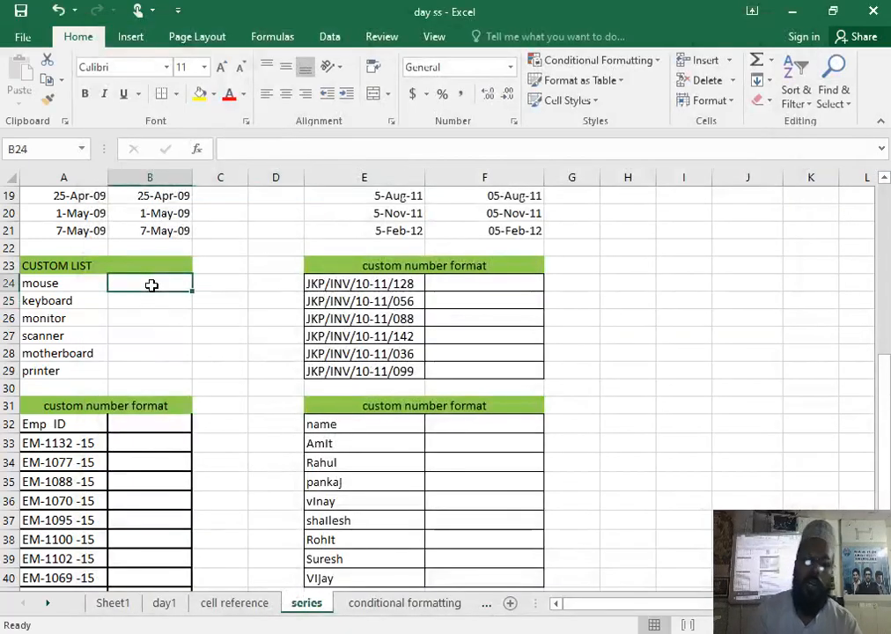
pyautogui.write('mouse')
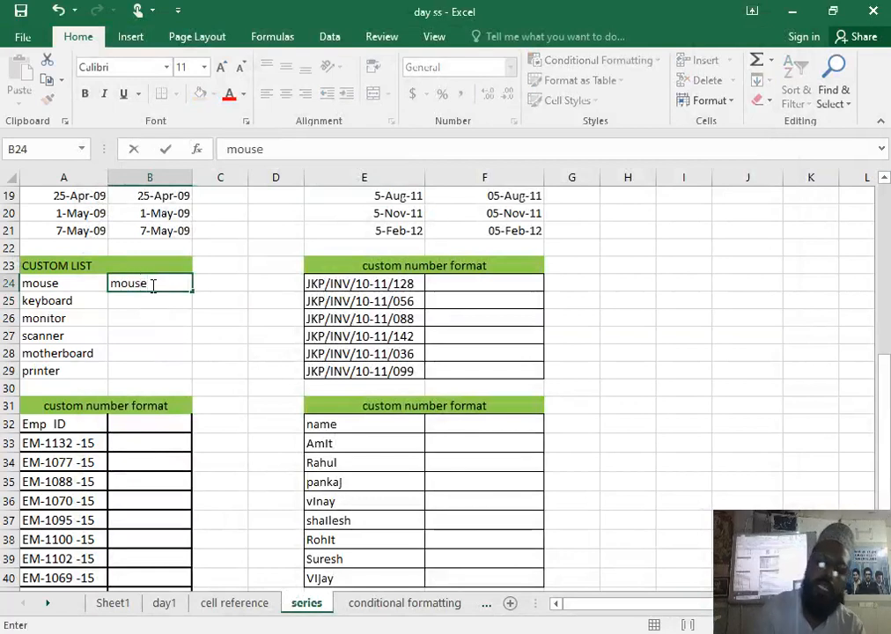
pyautogui.press('Return')
pyautogui.click(152, 285)
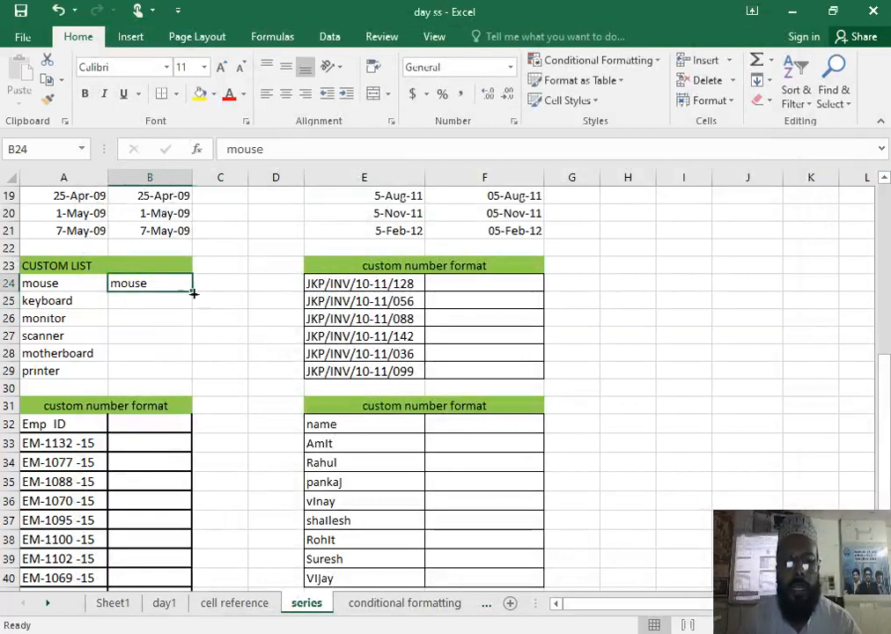
pyautogui.moveTo(194, 287); pyautogui.dragTo(200, 393)
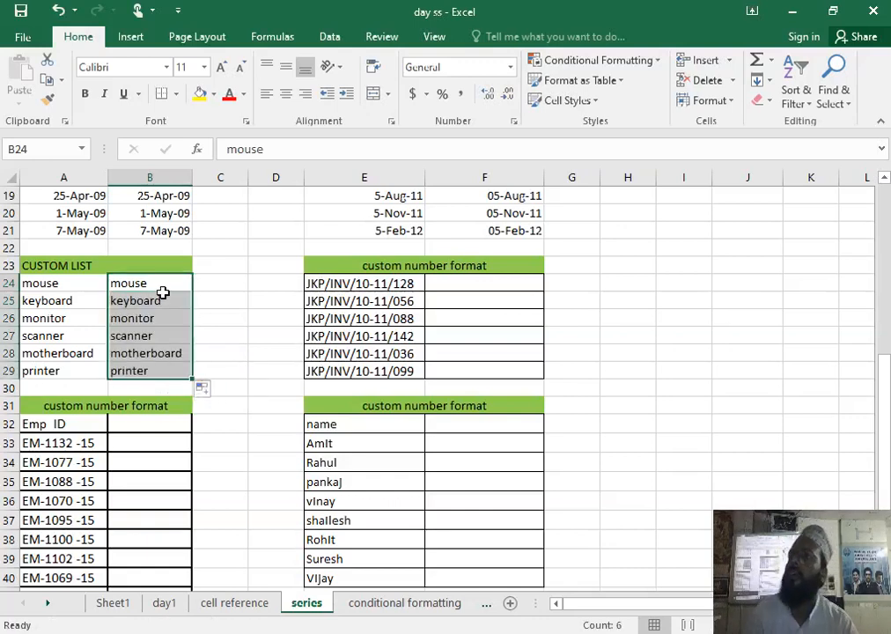
# Step: Enter mouse in the blank cell J26 and autofill the custom list down to J31
pyautogui.click(779, 314)
pyautogui.write('m')
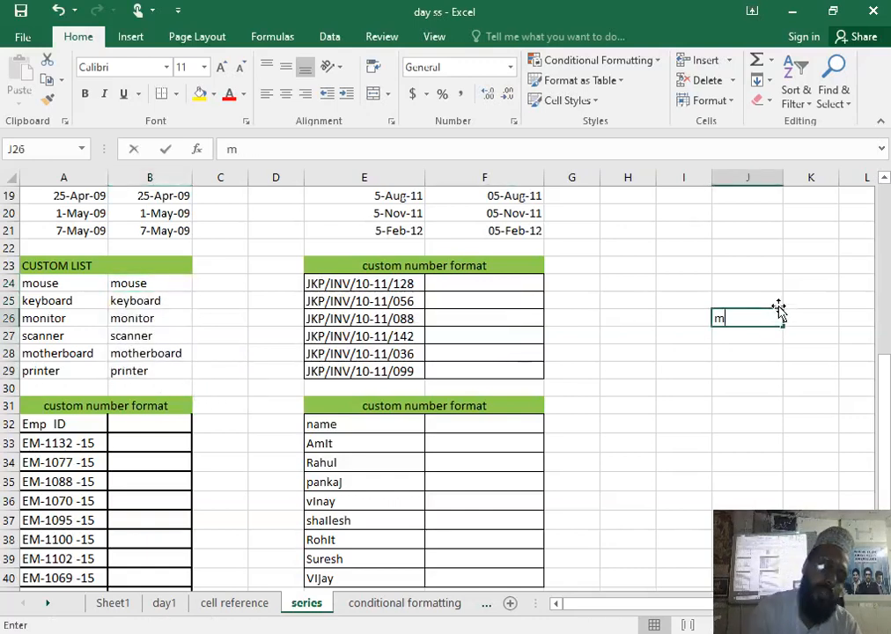
pyautogui.write('ouse')
pyautogui.press('Return')
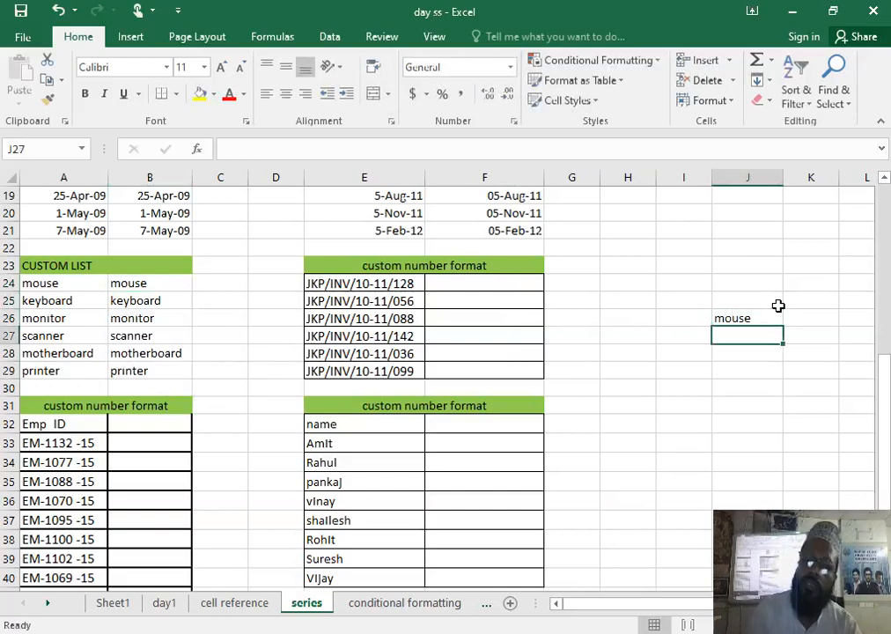
pyautogui.click(779, 313)
pyautogui.moveTo(784, 326); pyautogui.dragTo(785, 410)
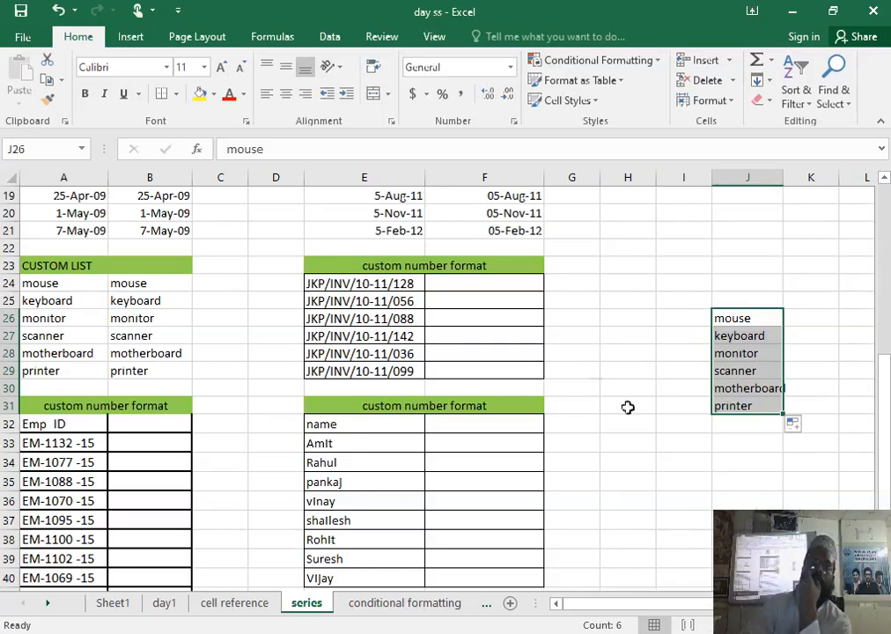
# Step: Apply the custom number format "JKP/INV/10-11/"000 to the blank cells F24 to F29
pyautogui.click(490, 280)
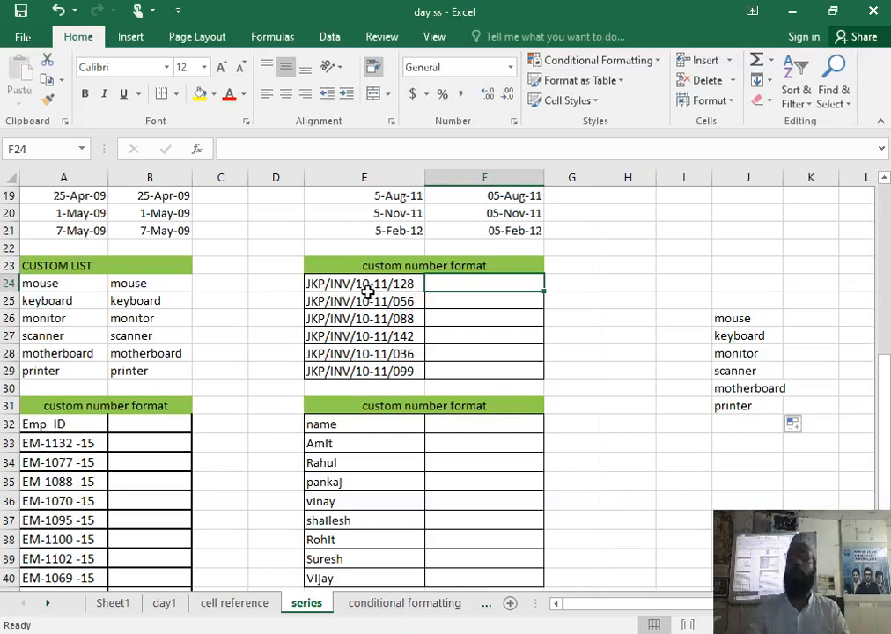
pyautogui.click(503, 301)
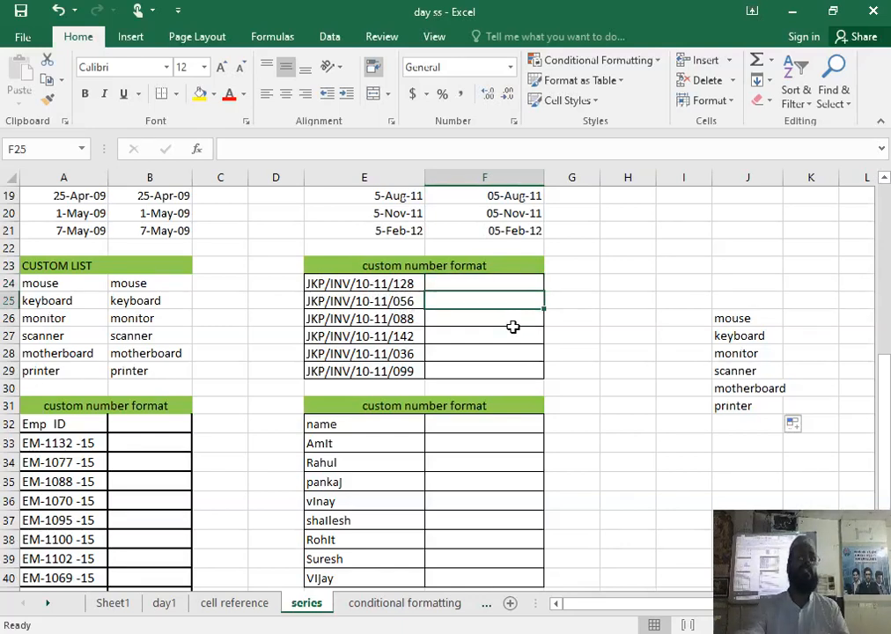
pyautogui.moveTo(503, 285); pyautogui.dragTo(508, 370)
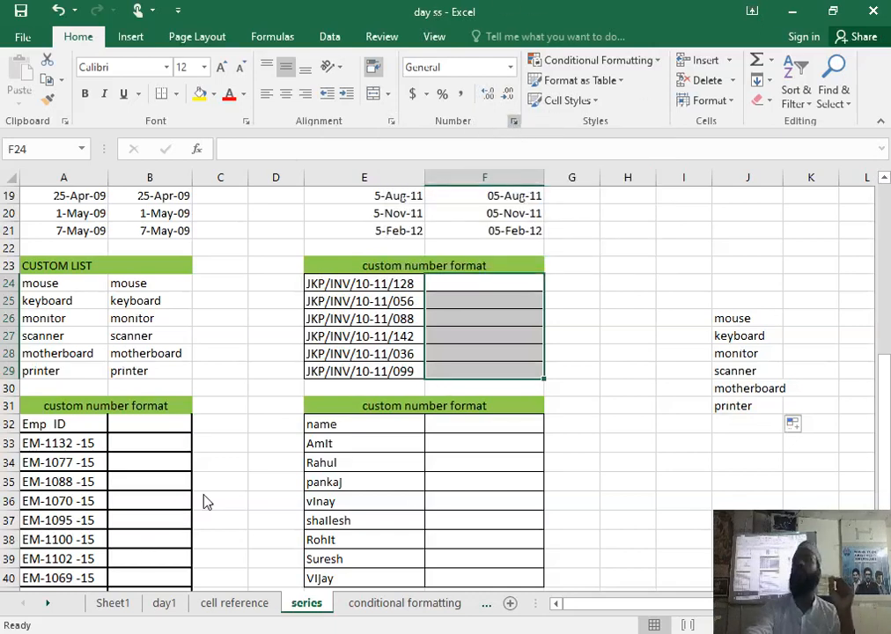
pyautogui.hotkey('ctrl', '1')
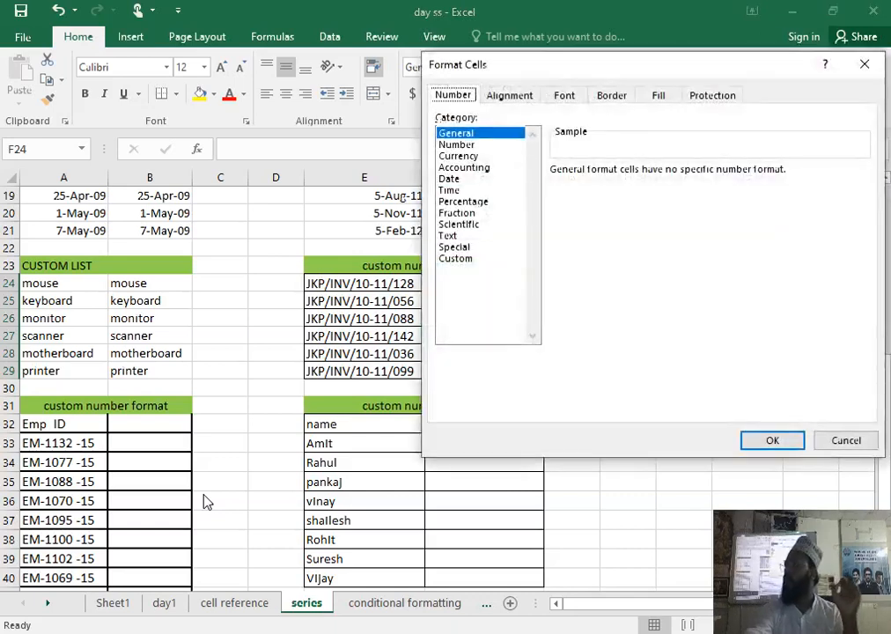
pyautogui.click(450, 260)
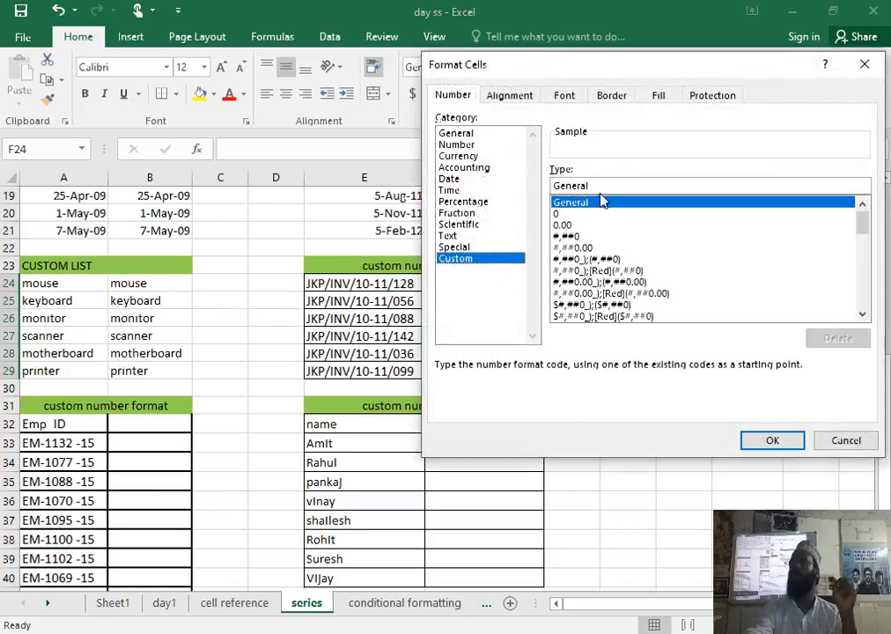
pyautogui.click(603, 186)
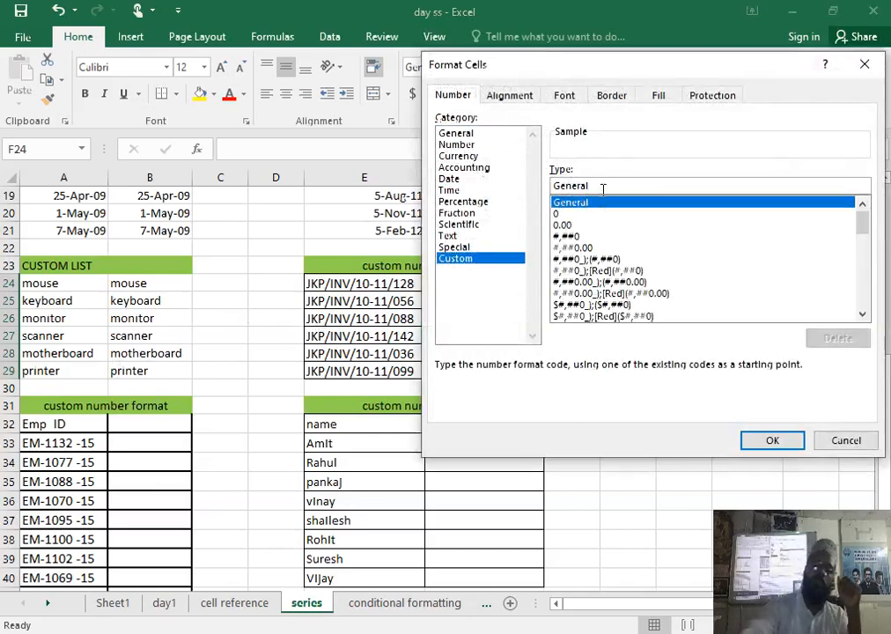
pyautogui.doubleClick(604, 188)
pyautogui.press('BackSpace')
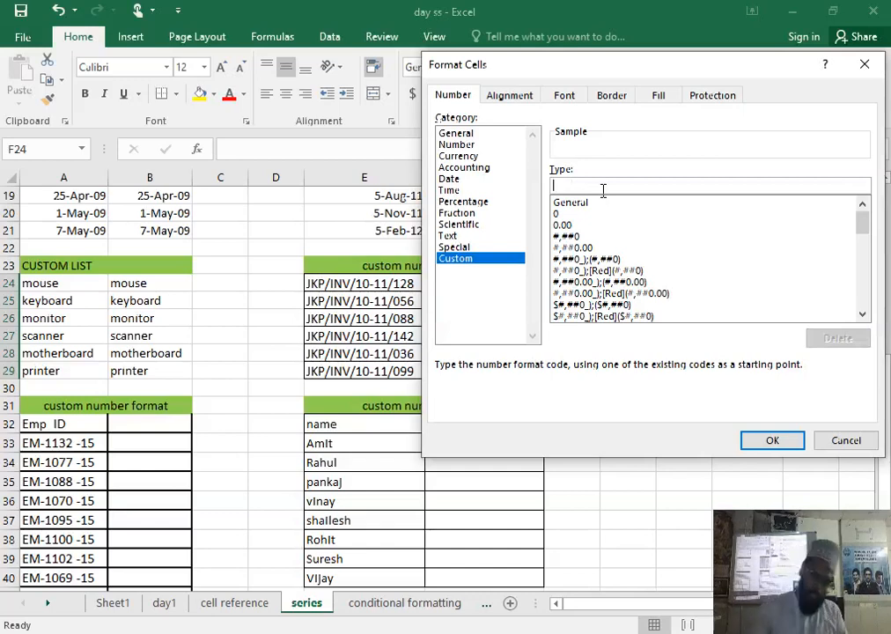
pyautogui.write('"')
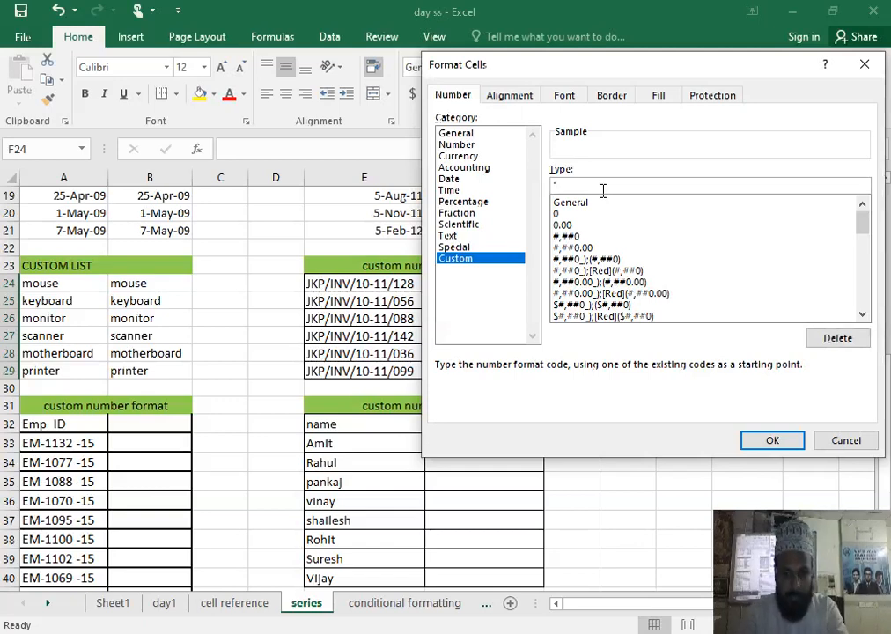
pyautogui.write('JKP')
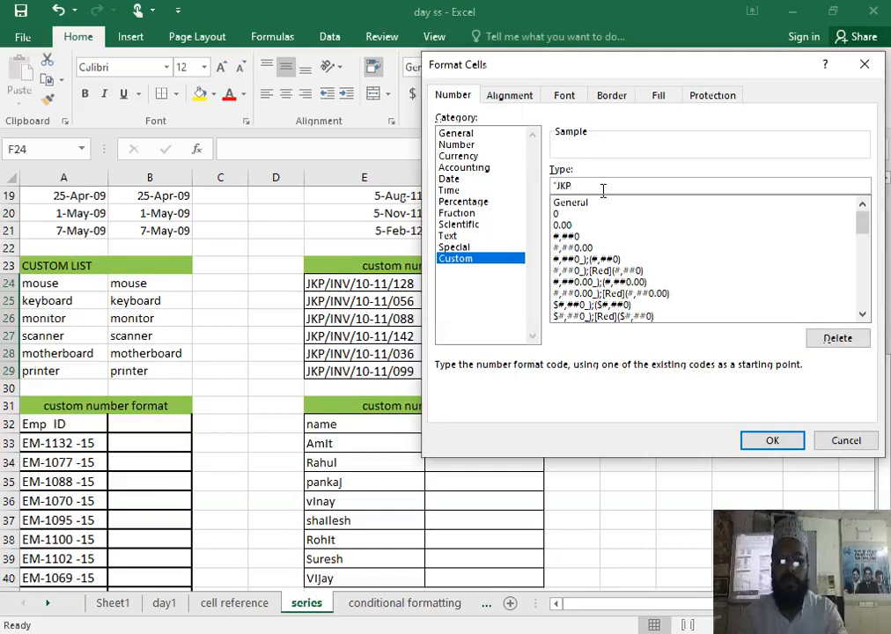
pyautogui.write('/')
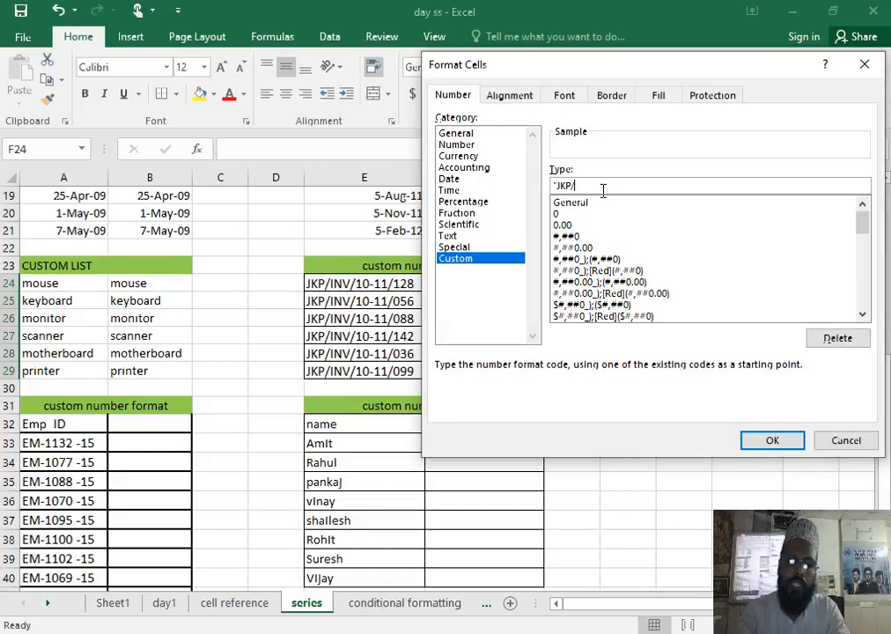
pyautogui.write('INV')
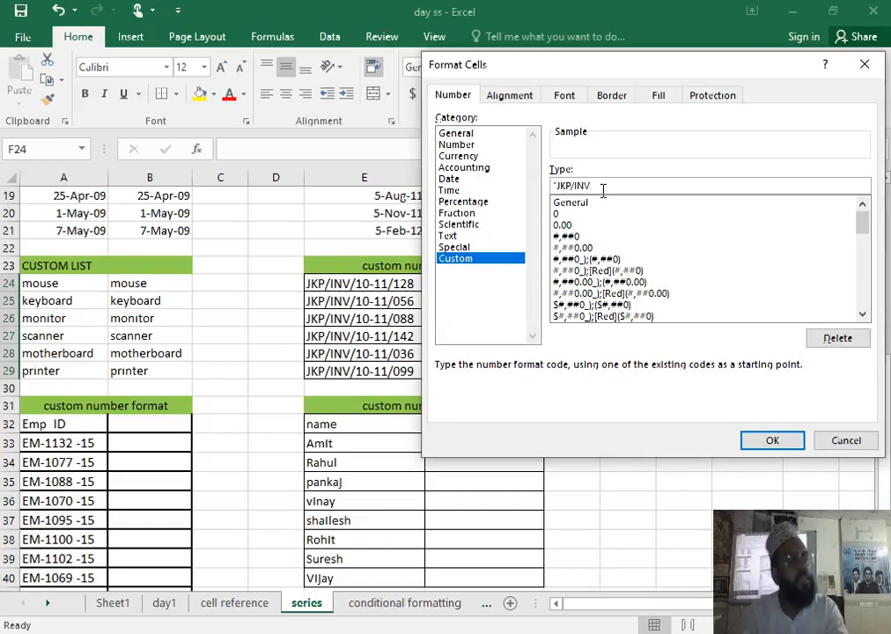
pyautogui.write('/10-11/')
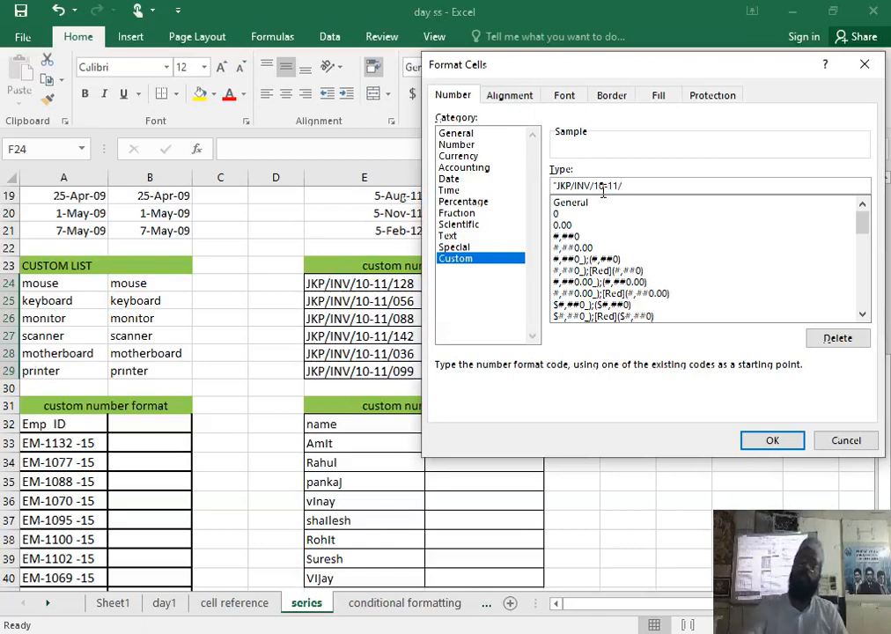
pyautogui.write('"')
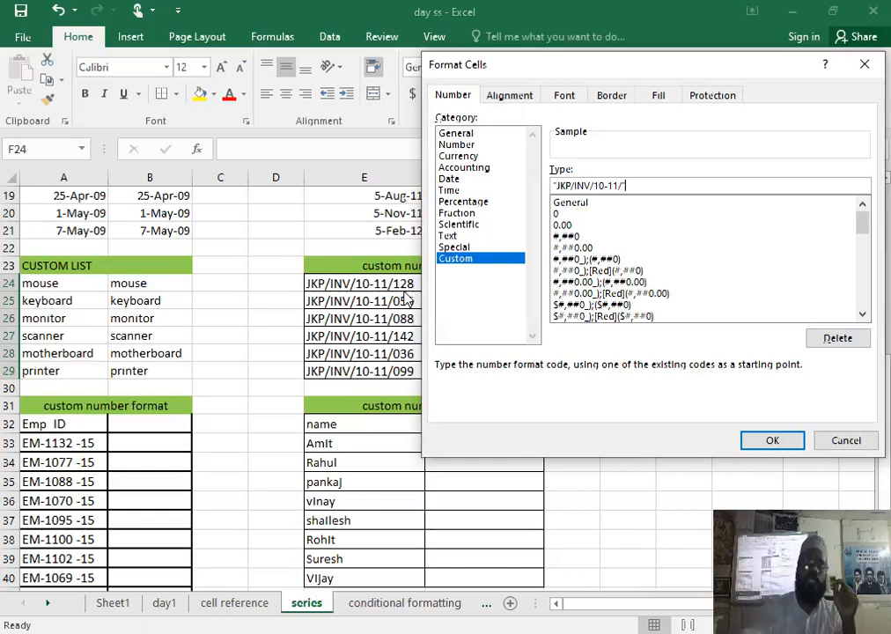
pyautogui.write('"000')
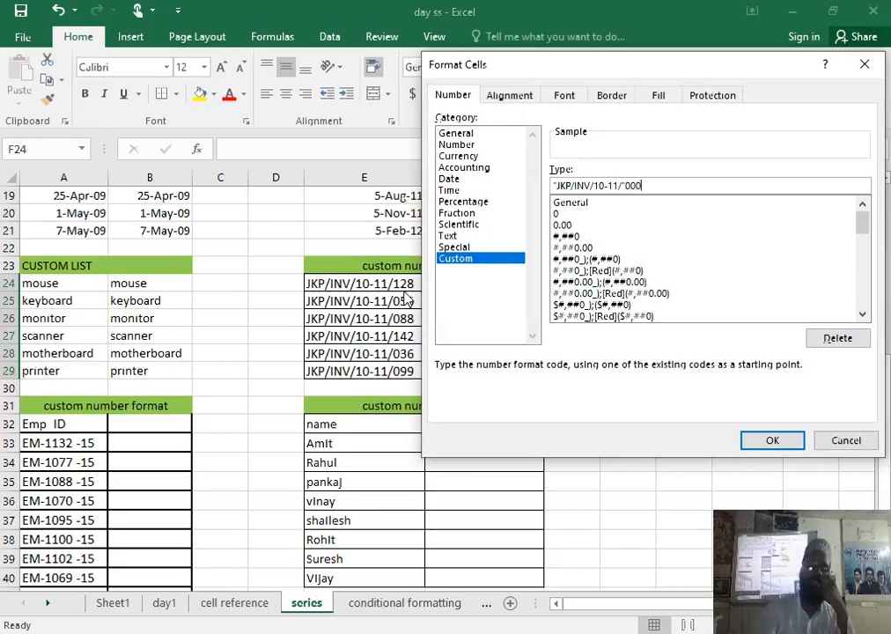
pyautogui.press('Return')
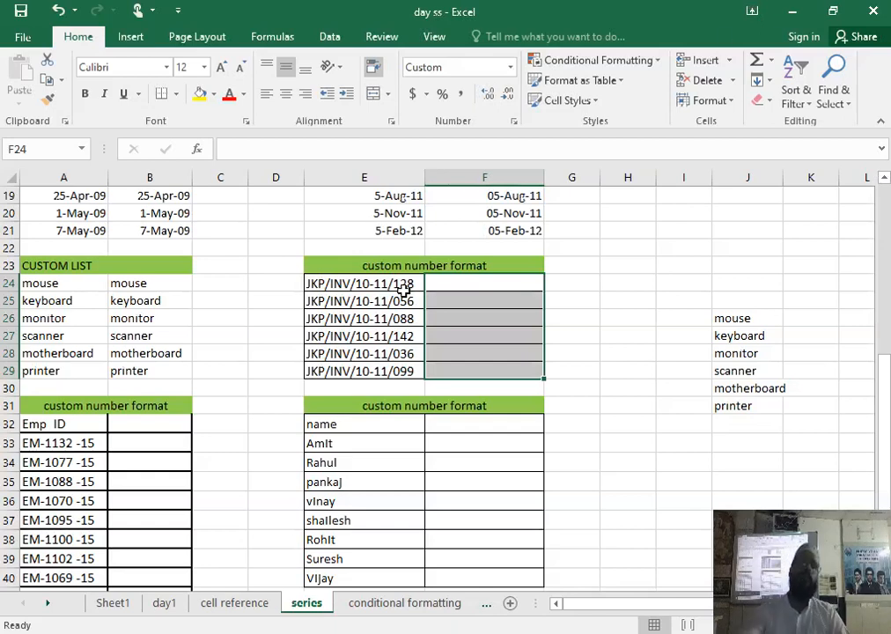
# Step: Enter 128, 56, 88, 142, 36 and 99 down cells F24 to F29
pyautogui.write('128')
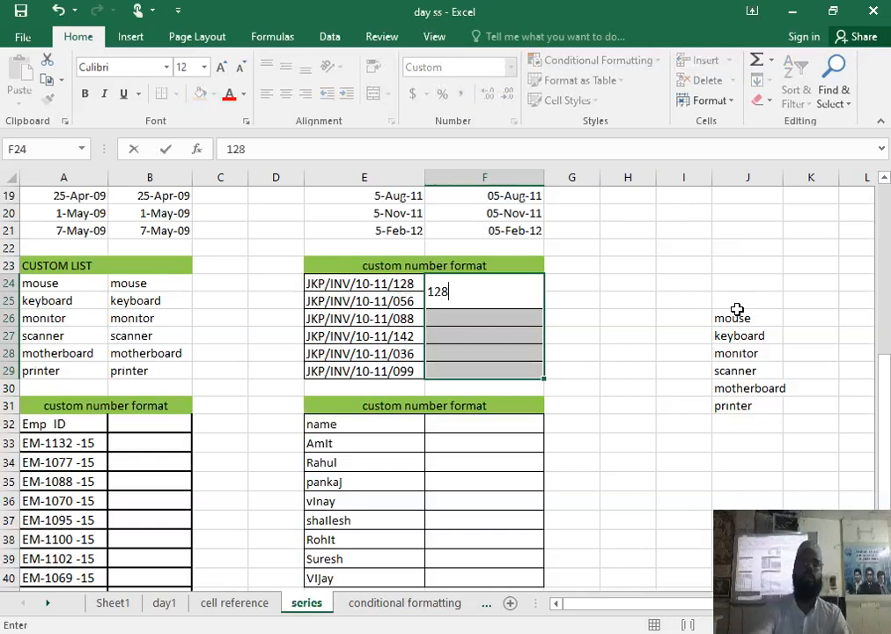
pyautogui.press('Return')
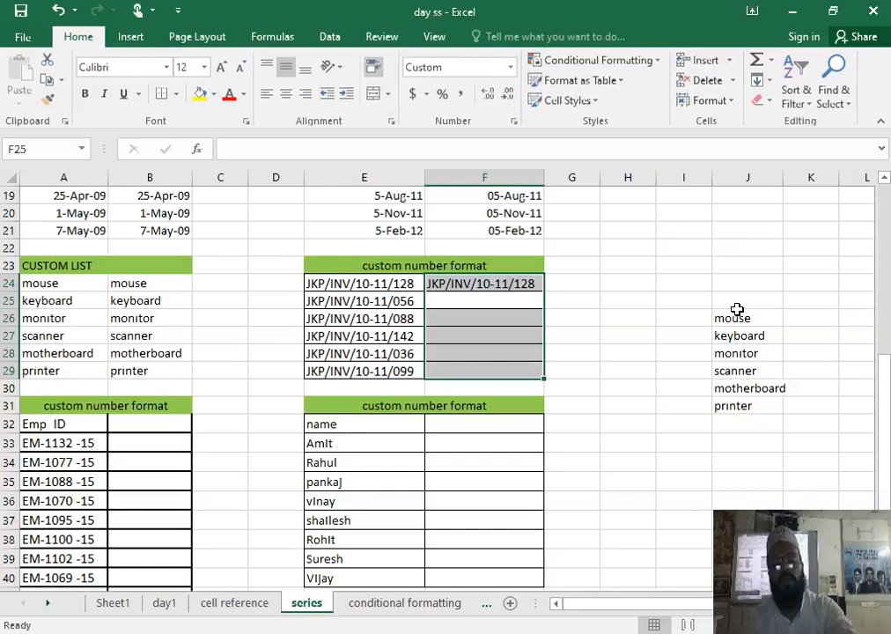
pyautogui.write('56')
pyautogui.press('Return')
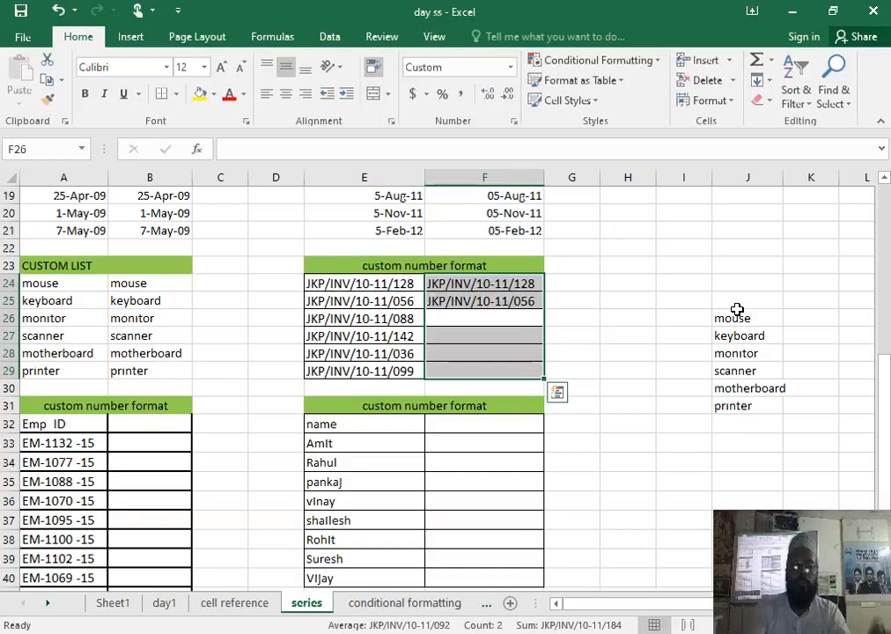
pyautogui.write('88')
pyautogui.press('Return')
pyautogui.write('1')
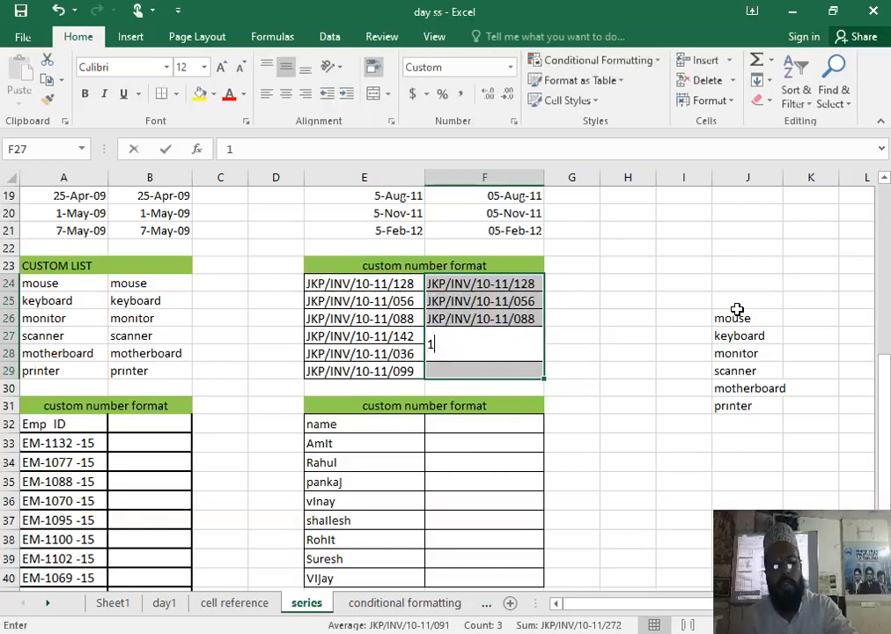
pyautogui.write('42')
pyautogui.press('Return')
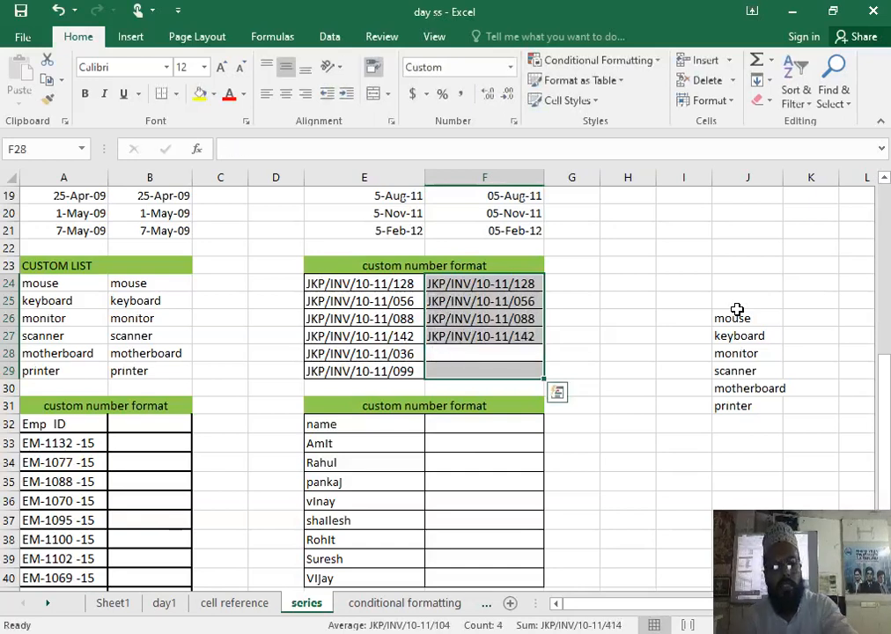
pyautogui.write('36')
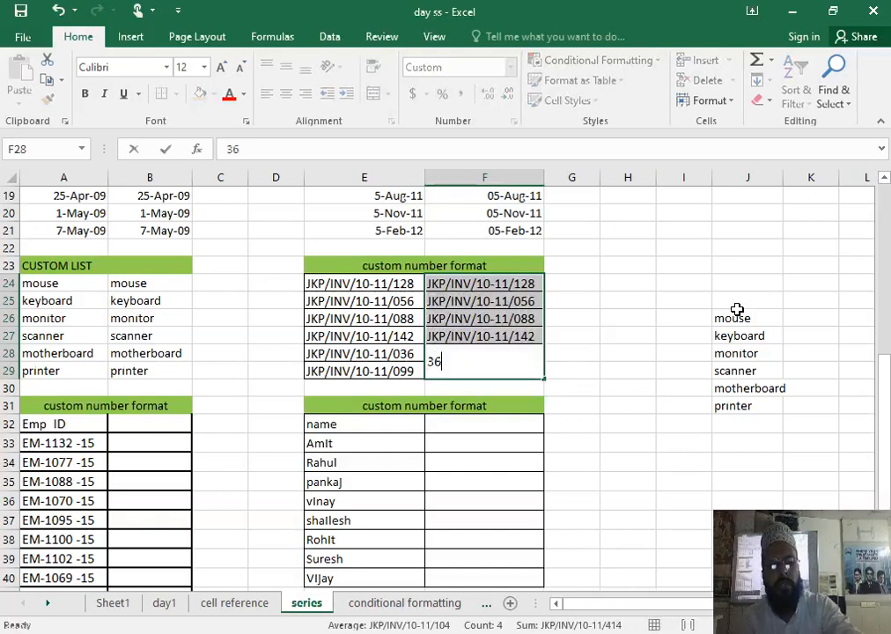
pyautogui.press('Return')
pyautogui.write('99')
pyautogui.press('Return')
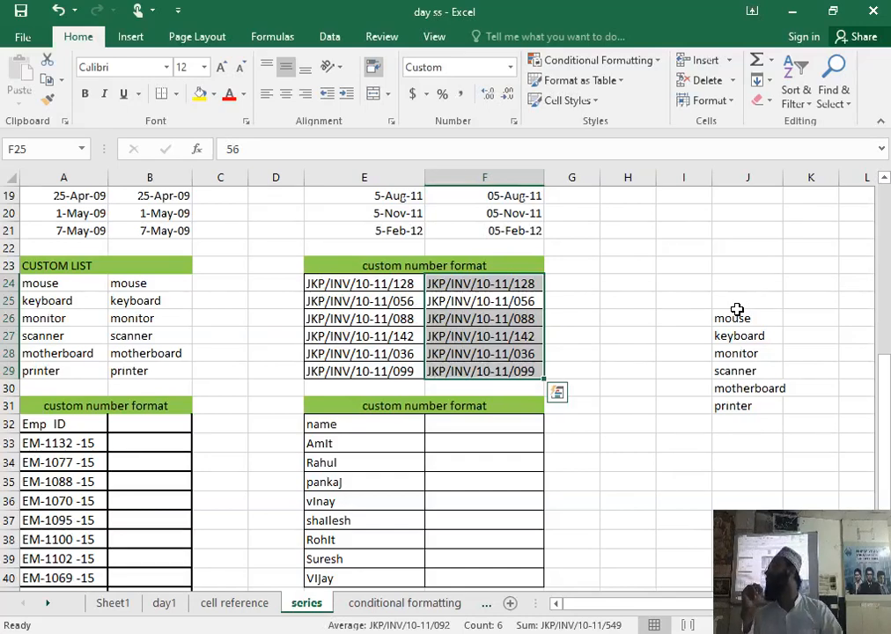
pyautogui.click(690, 418)
# Step: Apply the custom number format "EM-"0000"-15" to the blank cells B33 to B42 beside the Emp_ID list
pyautogui.scroll(-2, 423, 288)
pyautogui.scroll(-2, 392, 354)
pyautogui.scroll(2, 299, 352)
pyautogui.scroll(-1, 293, 339)
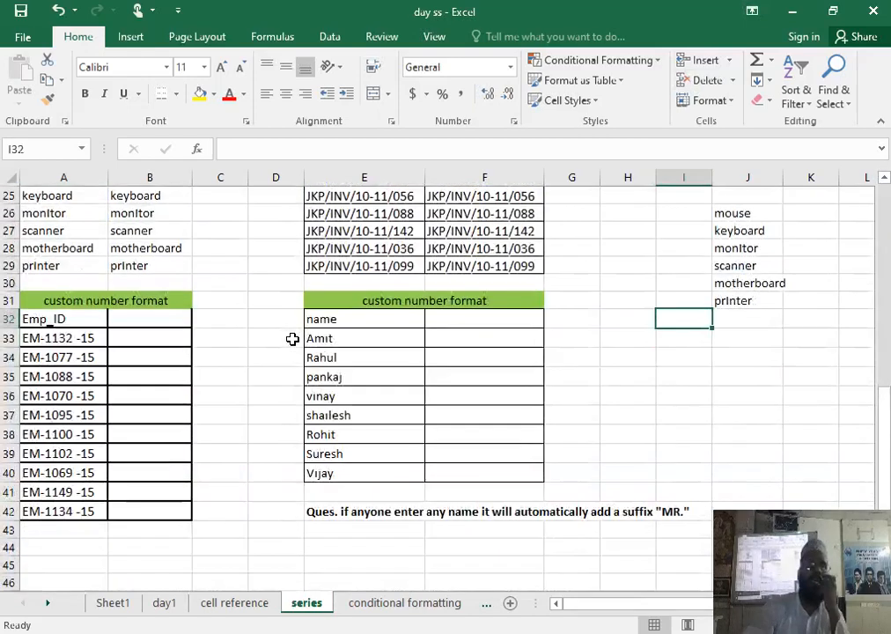
pyautogui.click(152, 339)
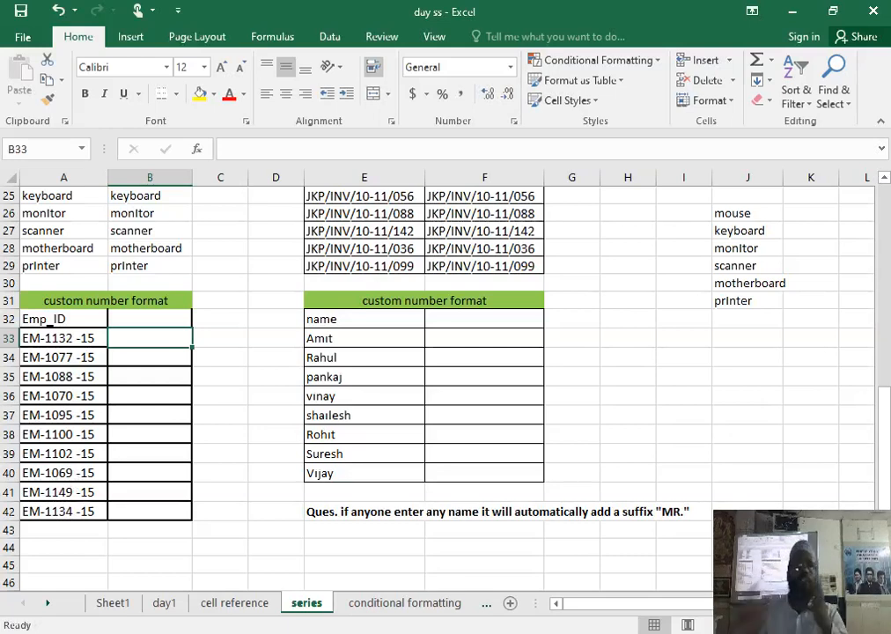
pyautogui.click(169, 396)
pyautogui.moveTo(144, 335); pyautogui.dragTo(157, 510)
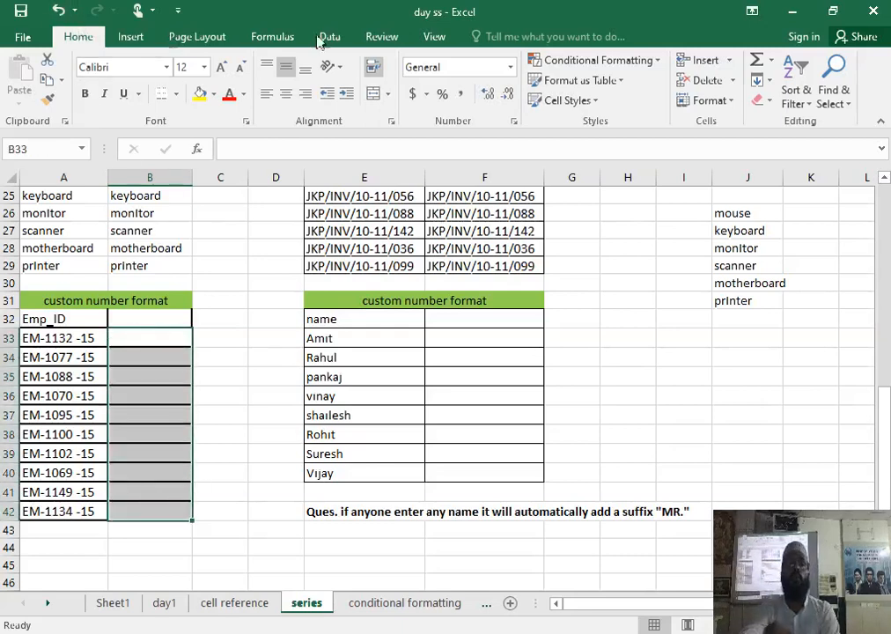
pyautogui.click(514, 122)
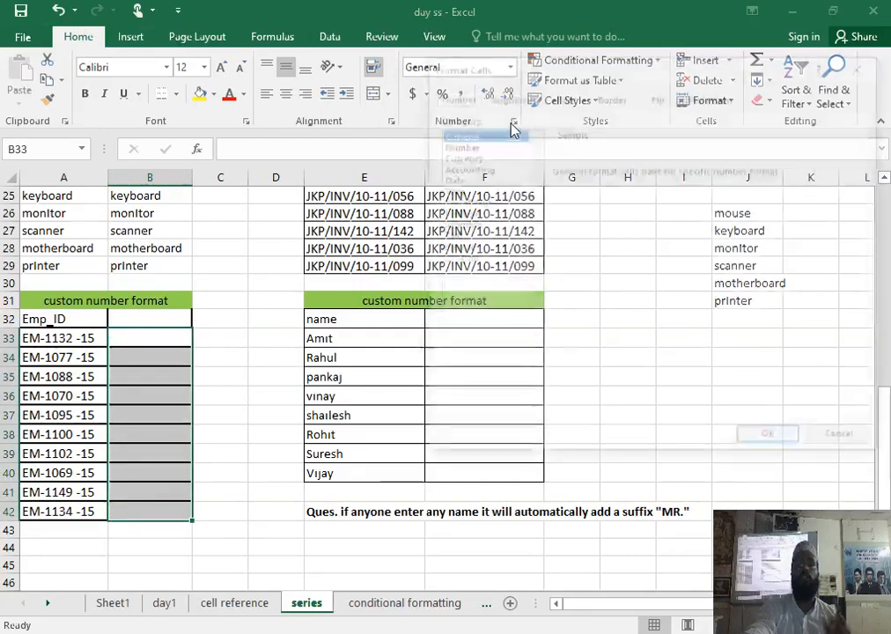
pyautogui.click(460, 260)
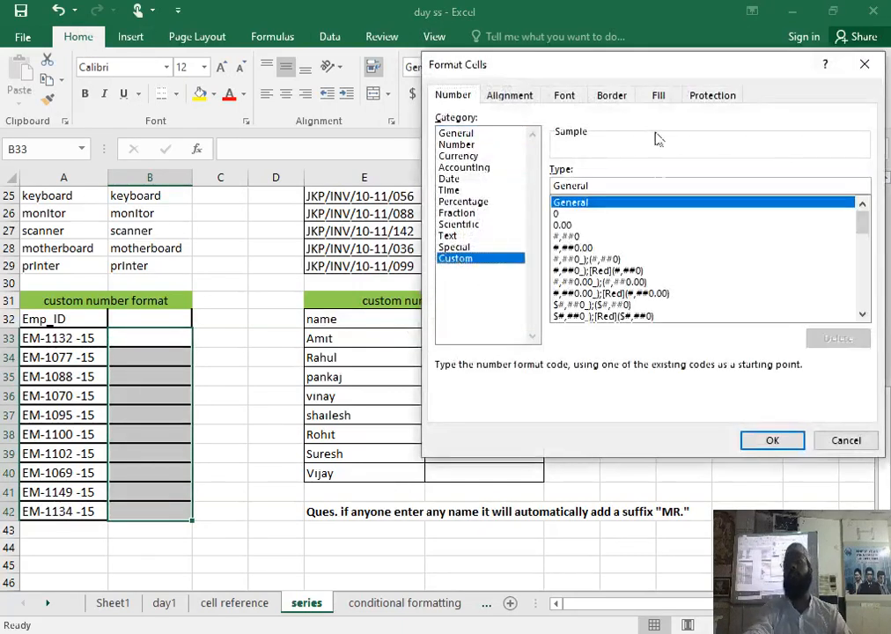
pyautogui.click(656, 183)
pyautogui.press('BackSpace')
pyautogui.press('BackSpace')
pyautogui.press('BackSpace')
pyautogui.press('BackSpace')
pyautogui.press('BackSpace')
pyautogui.press('BackSpace')
pyautogui.press('BackSpace')
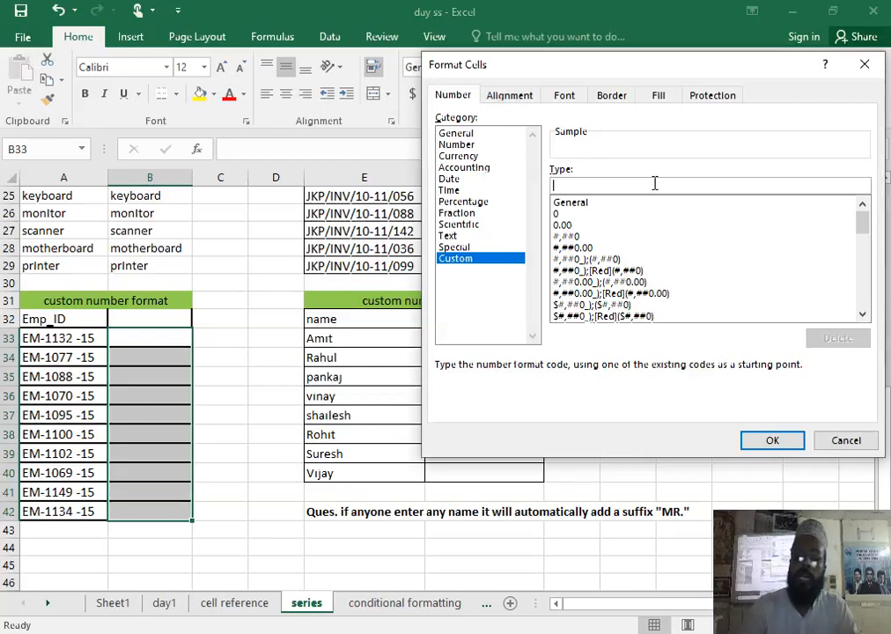
pyautogui.write('"')
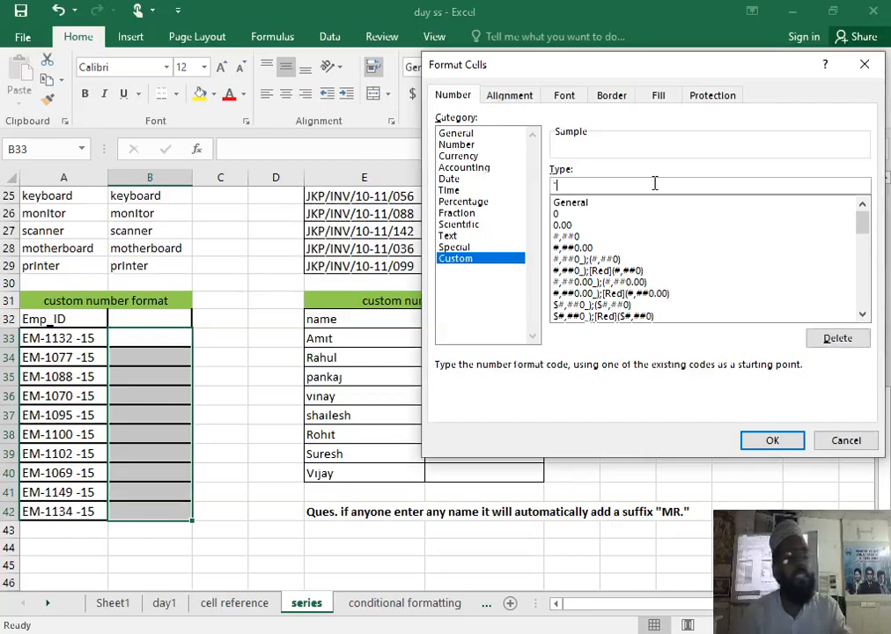
pyautogui.write('EM-')
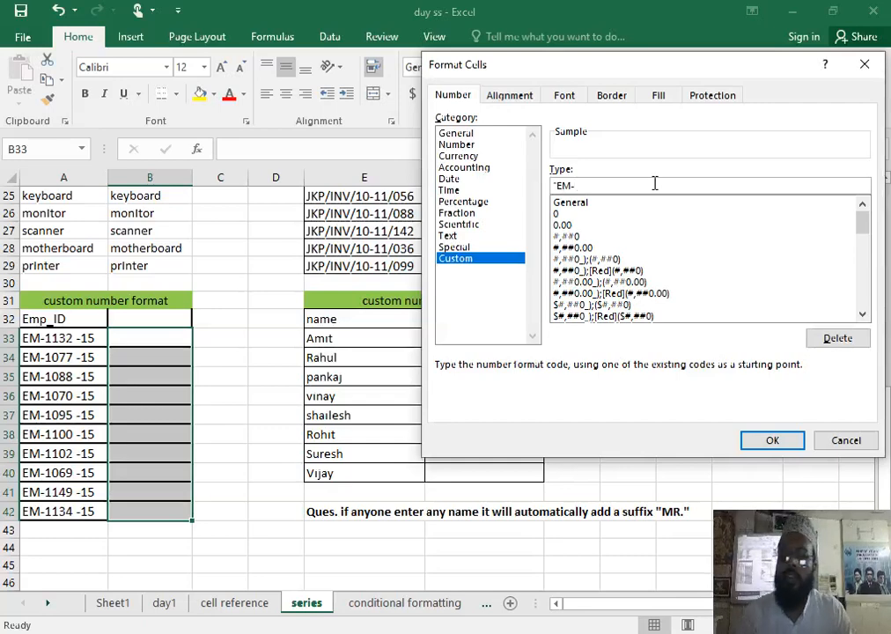
pyautogui.write('"')
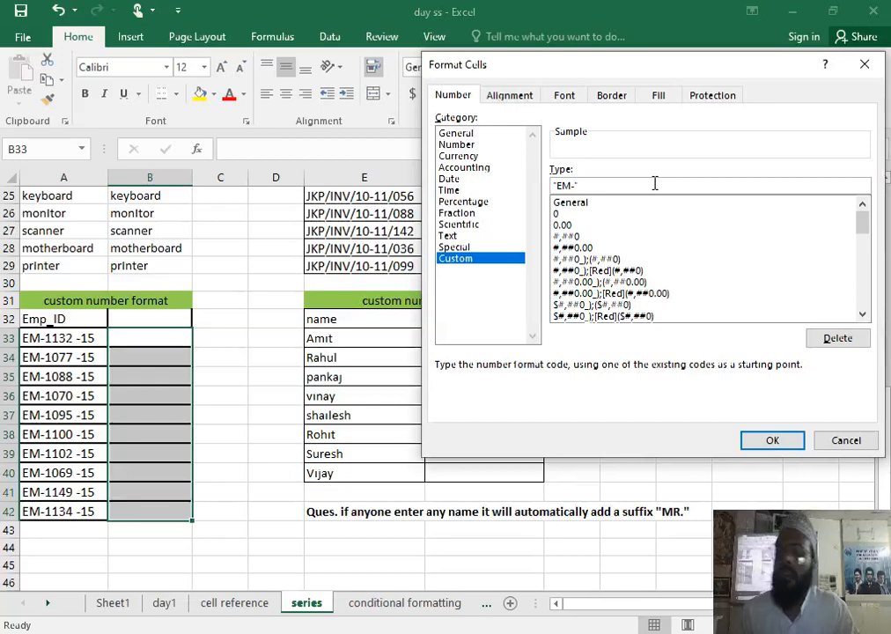
pyautogui.write('0000')
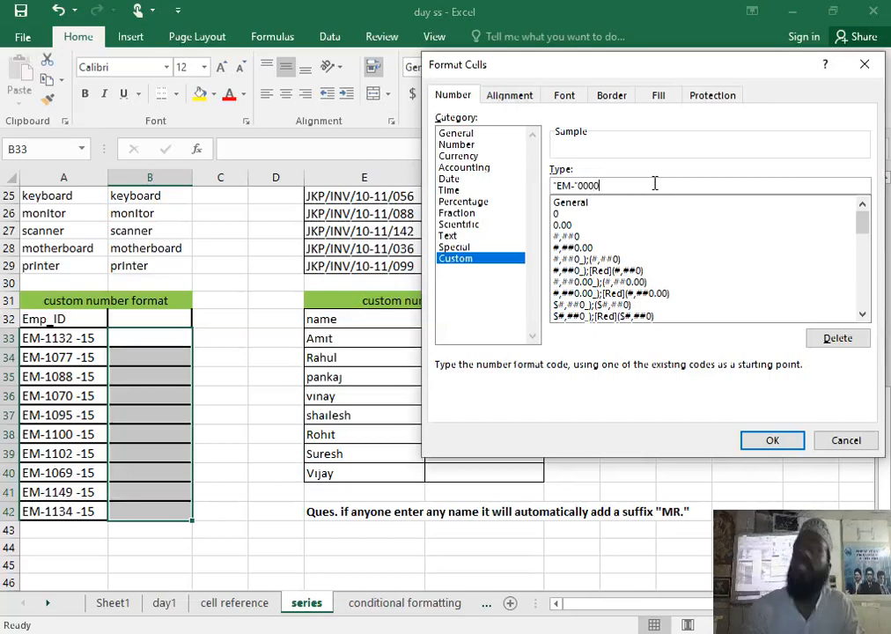
pyautogui.write('"')
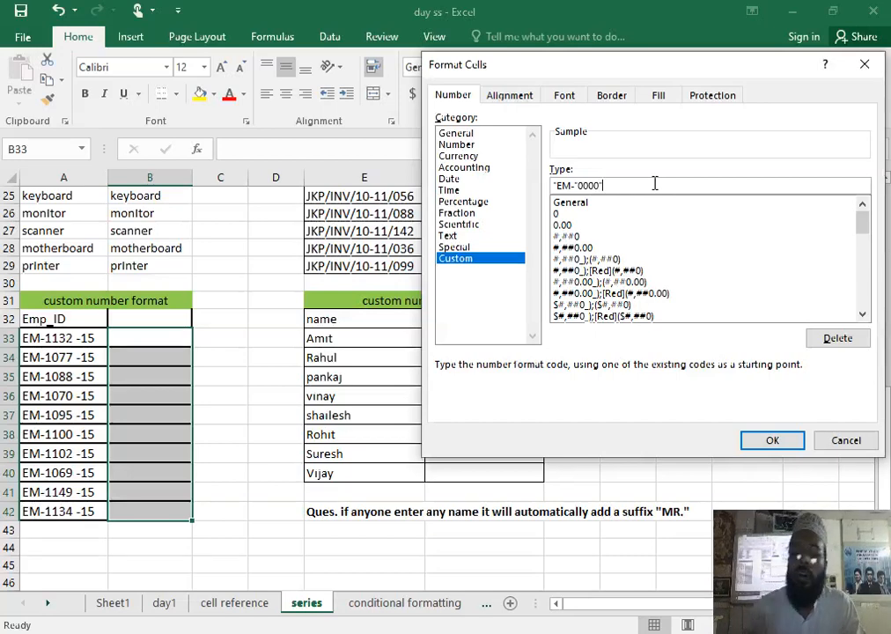
pyautogui.write('-15"')
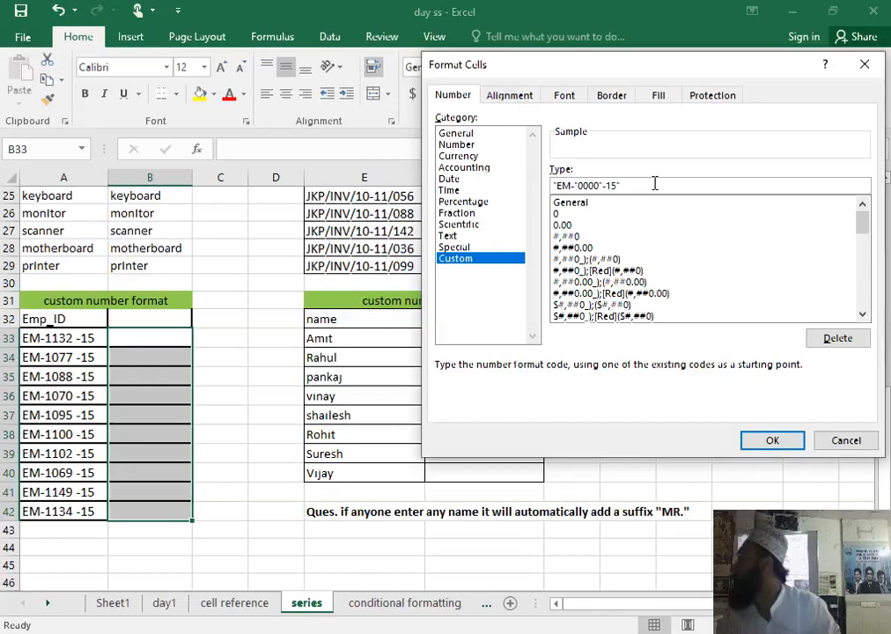
pyautogui.press('Return')
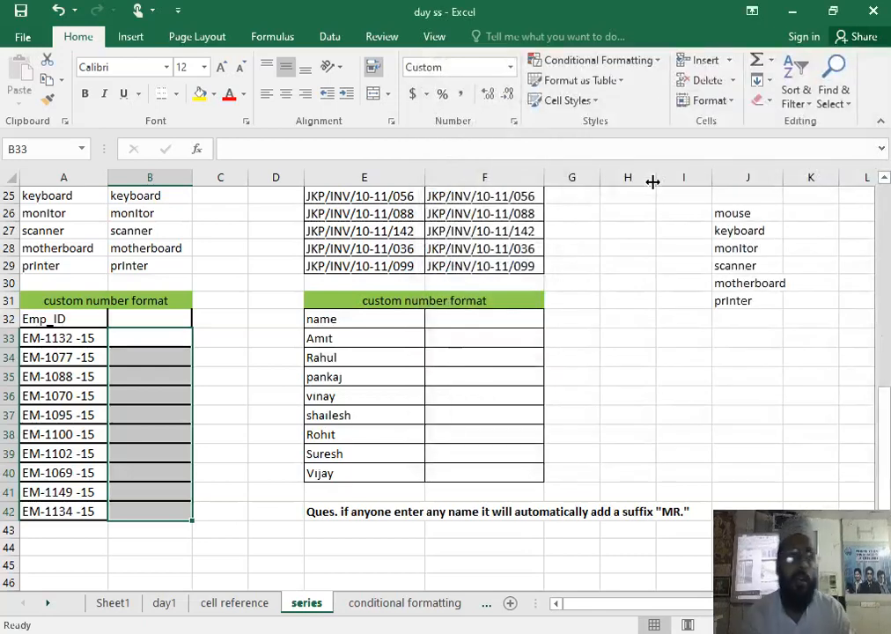
# Step: Enter the four-digit numeric parts of the adjacent Emp_ID entries down cells B33 to B39
pyautogui.write('1132')
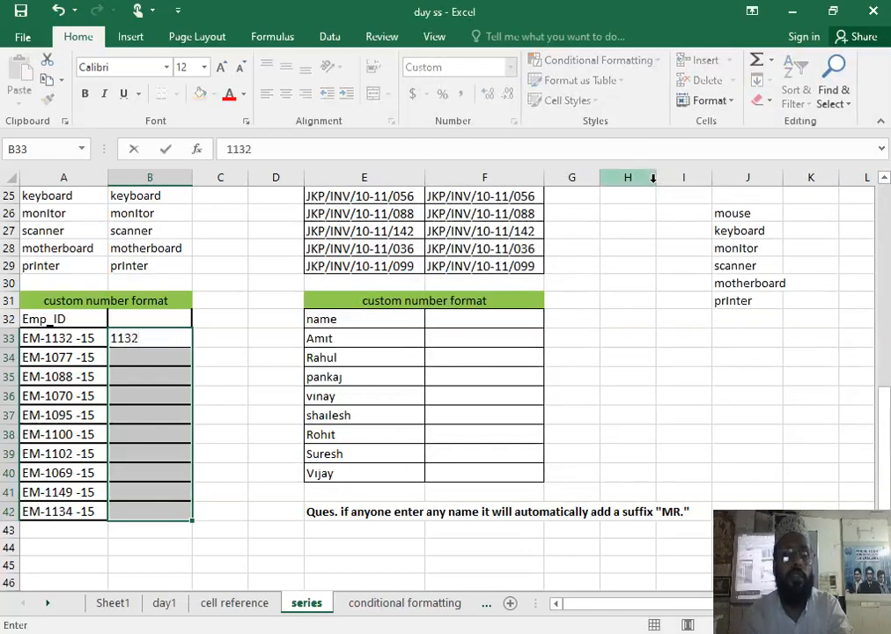
pyautogui.press('Return')
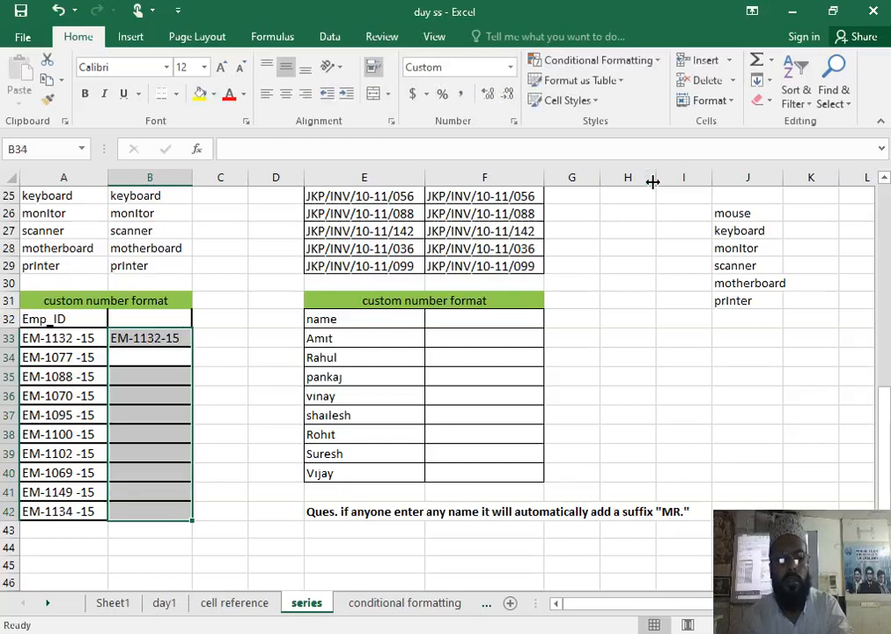
pyautogui.write('1077')
pyautogui.press('Return')
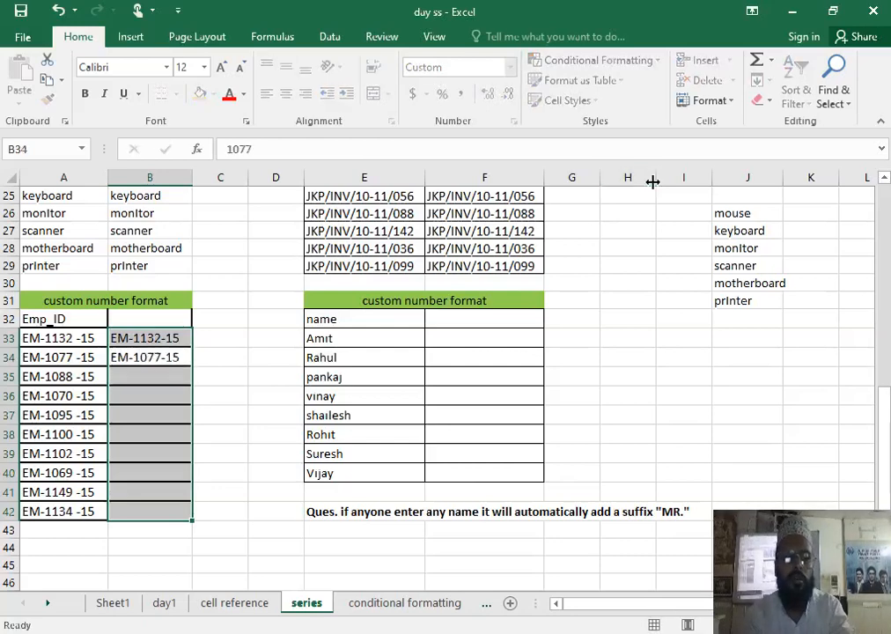
pyautogui.write('1088')
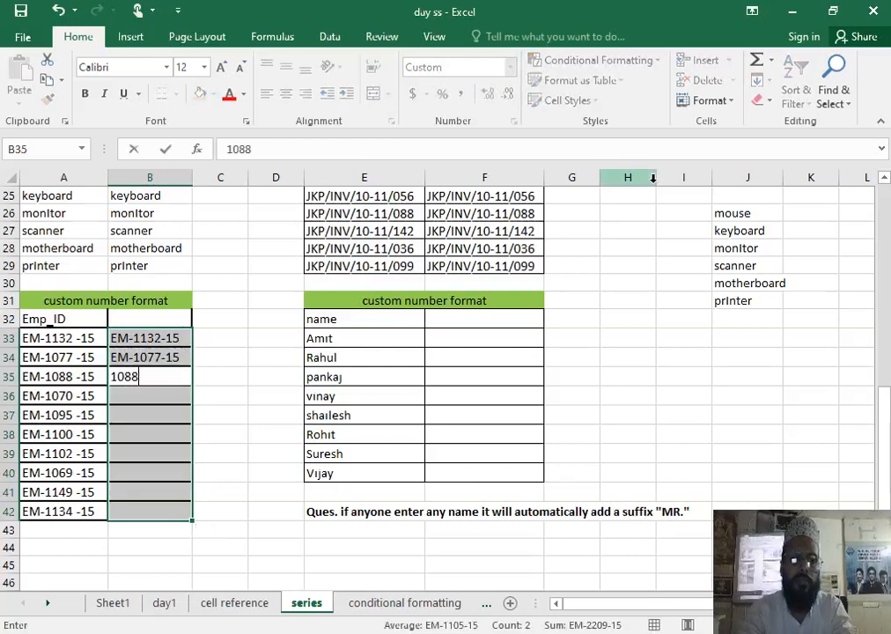
pyautogui.press('Return')
pyautogui.write('1070')
pyautogui.press('Return')
pyautogui.write('1095')
pyautogui.press('Return')
pyautogui.write('1')
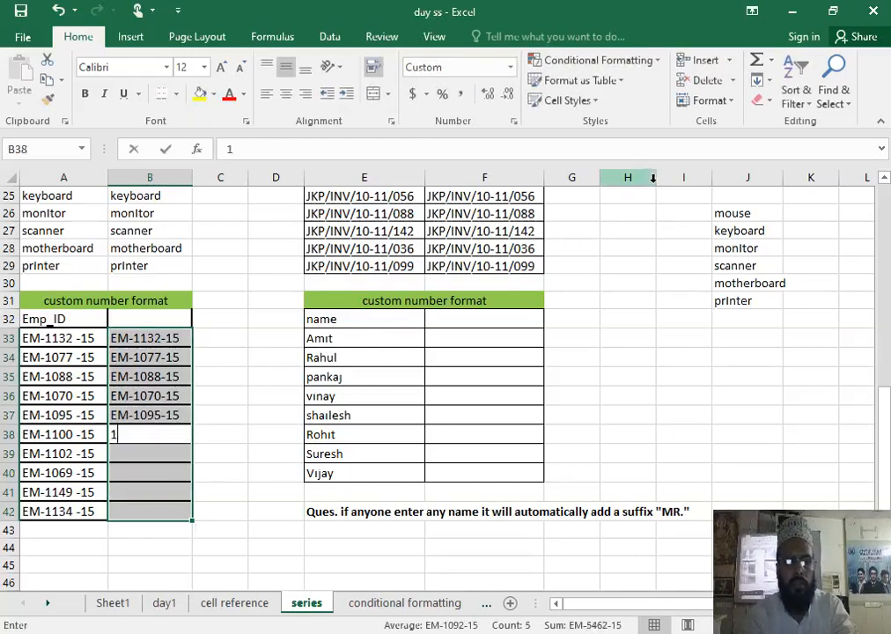
pyautogui.write('100')
pyautogui.press('Return')
pyautogui.write('1102')
pyautogui.press('Return')
pyautogui.hotkey('shift', 'Return')
pyautogui.hotkey('shift', 'Return')
pyautogui.hotkey('shift', 'Return')
pyautogui.write('1069')
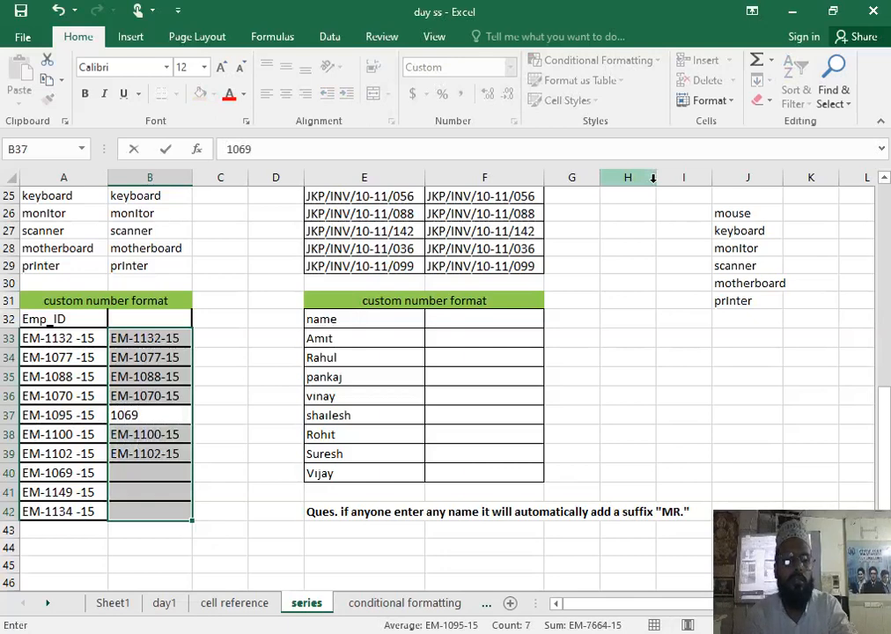
pyautogui.press('Escape')
pyautogui.press('Down')
pyautogui.press('Down')
pyautogui.press('Down')
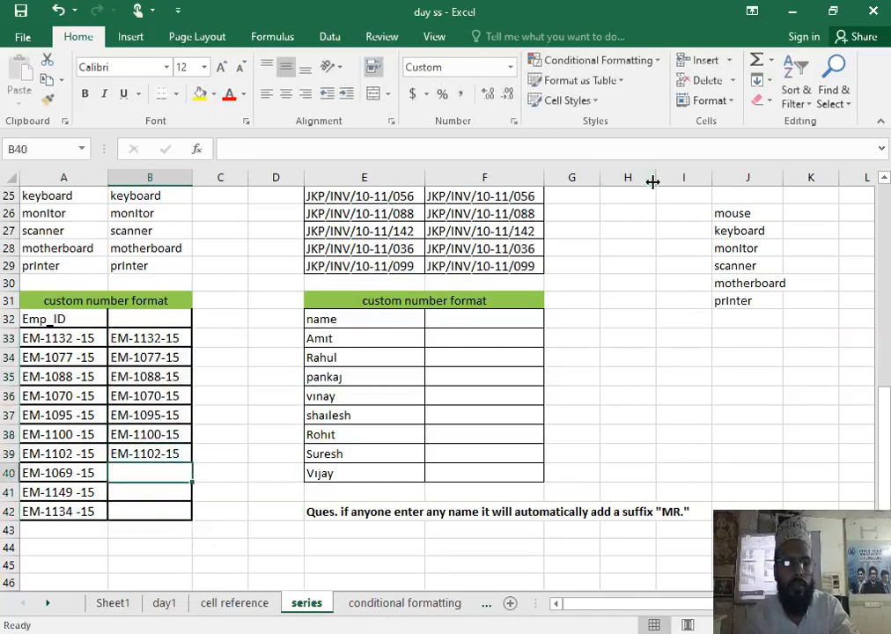
# Step: Enter the four-digit numeric parts of the last three Emp_ID entries in cells B40 to B42
pyautogui.write('1069')
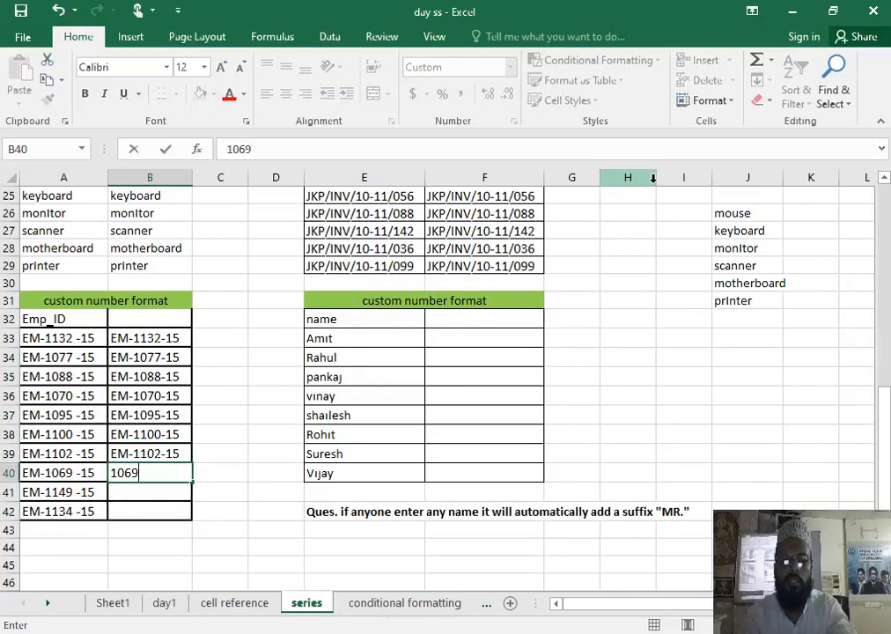
pyautogui.press('Return')
pyautogui.write('1149')
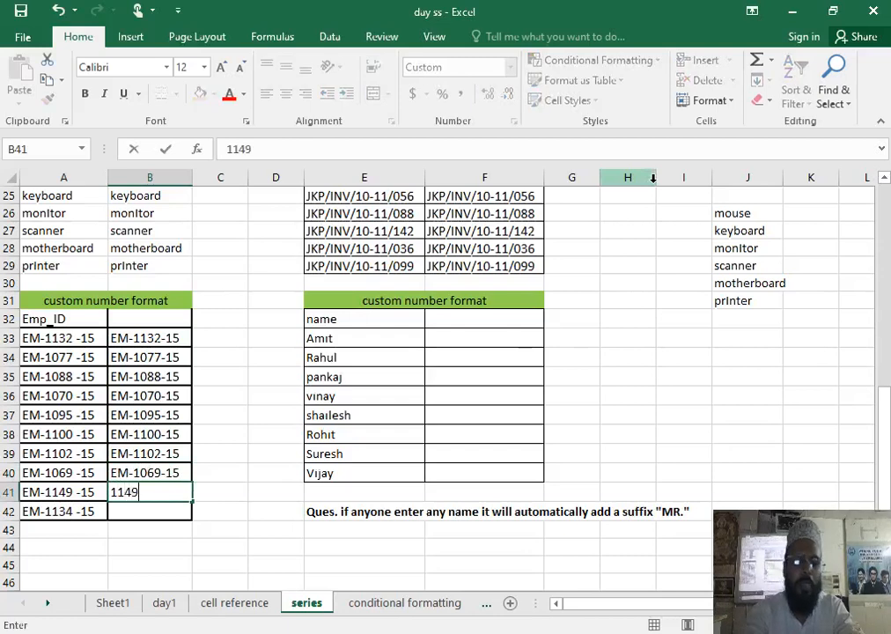
pyautogui.press('Return')
pyautogui.write('1134')
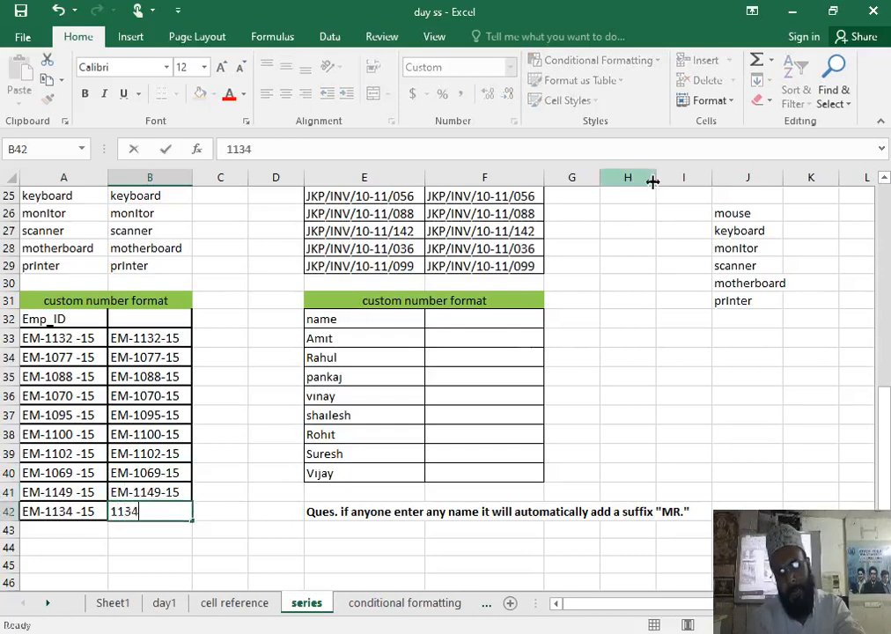
pyautogui.press('Return')
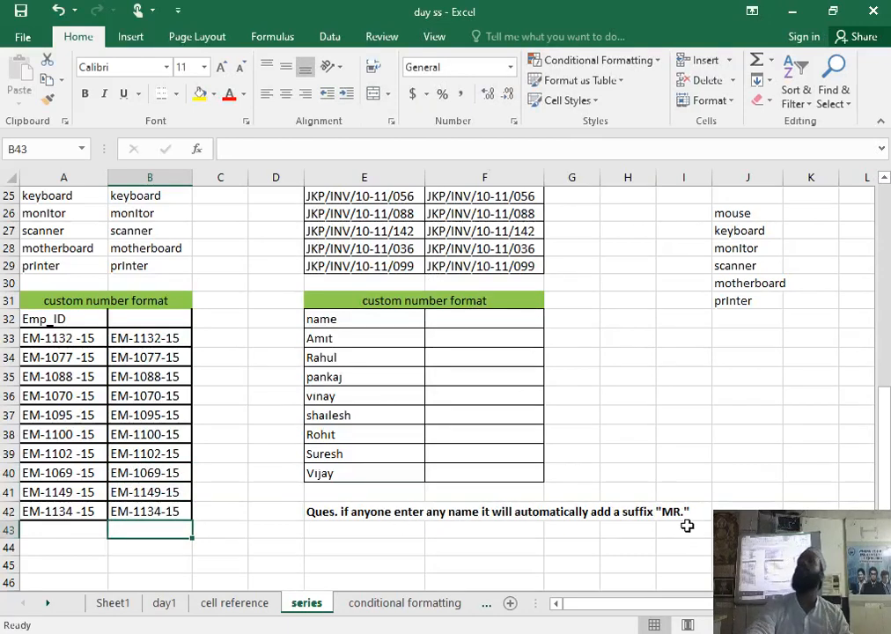
# Step: Apply the custom number format "Mr." @ to the blank cells F33 to F40 beside the name list
pyautogui.click(451, 334)
pyautogui.moveTo(450, 375); pyautogui.dragTo(462, 480)
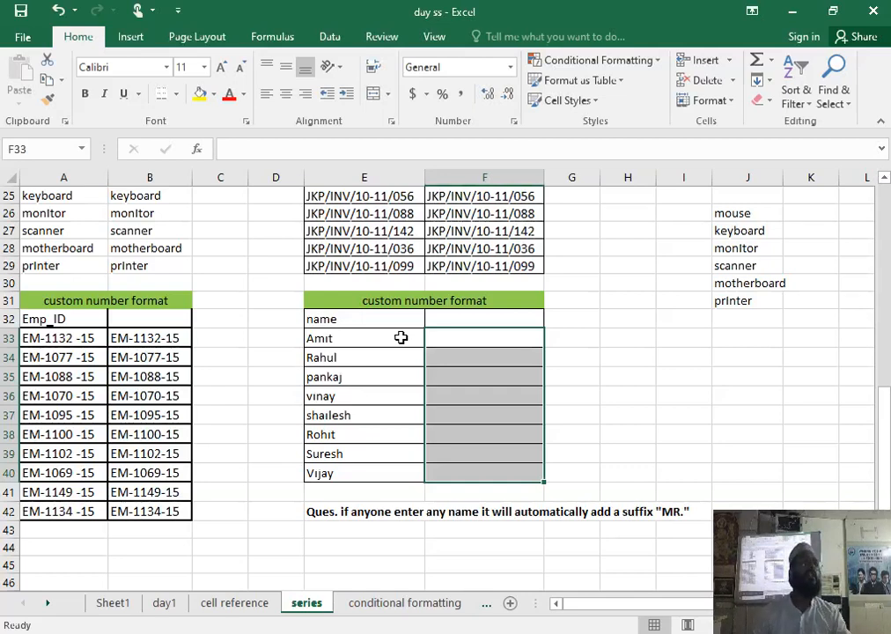
pyautogui.click(503, 402)
pyautogui.moveTo(464, 333); pyautogui.dragTo(485, 475)
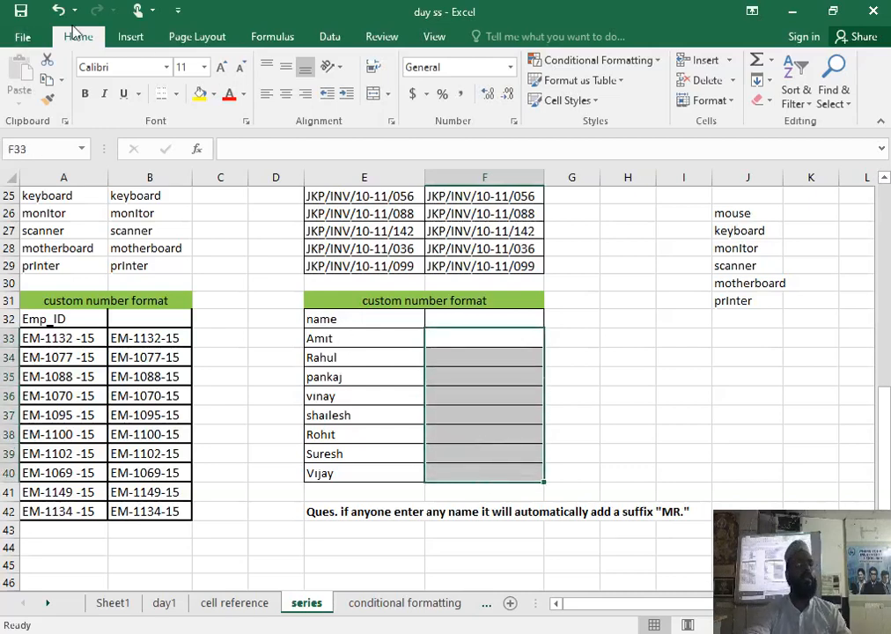
pyautogui.click(513, 122)
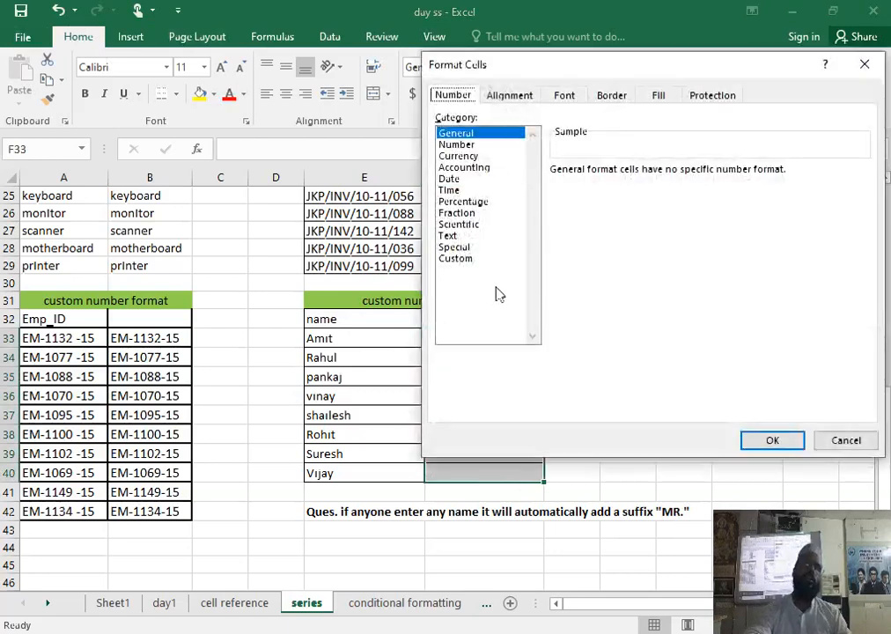
pyautogui.click(454, 259)
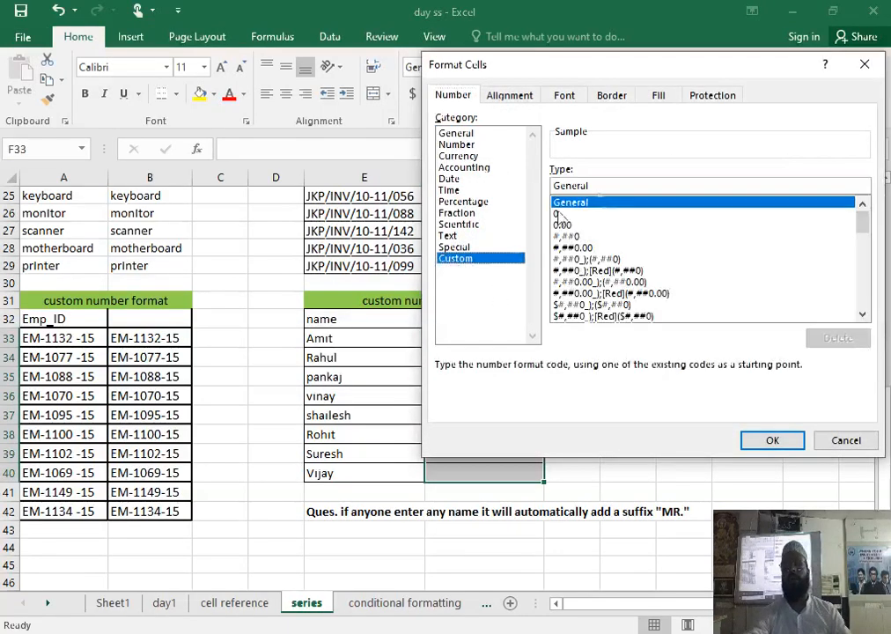
pyautogui.click(605, 185)
pyautogui.press('BackSpace')
pyautogui.press('BackSpace')
pyautogui.press('BackSpace')
pyautogui.press('BackSpace')
pyautogui.press('BackSpace')
pyautogui.press('BackSpace')
pyautogui.press('BackSpace')
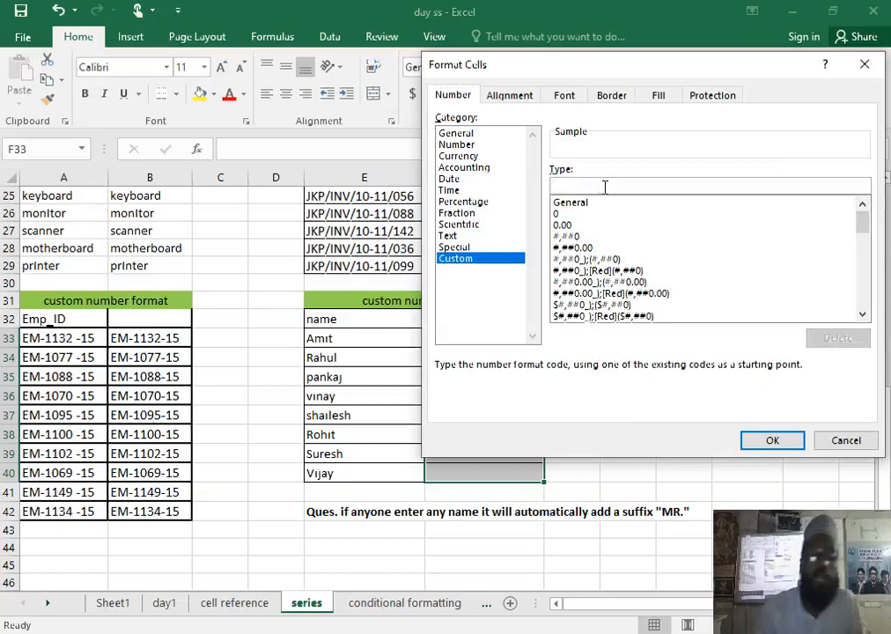
pyautogui.write('"Mr')
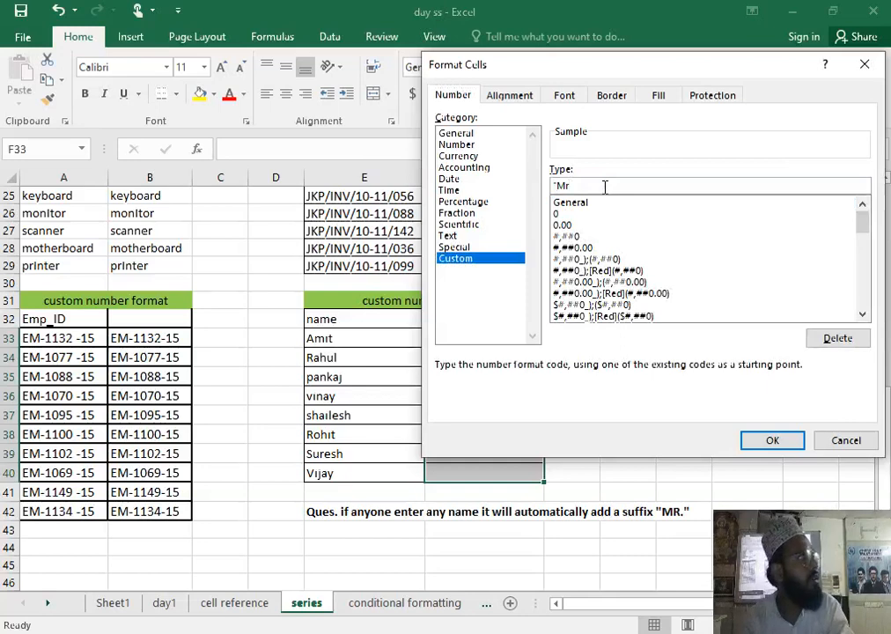
pyautogui.write('.')
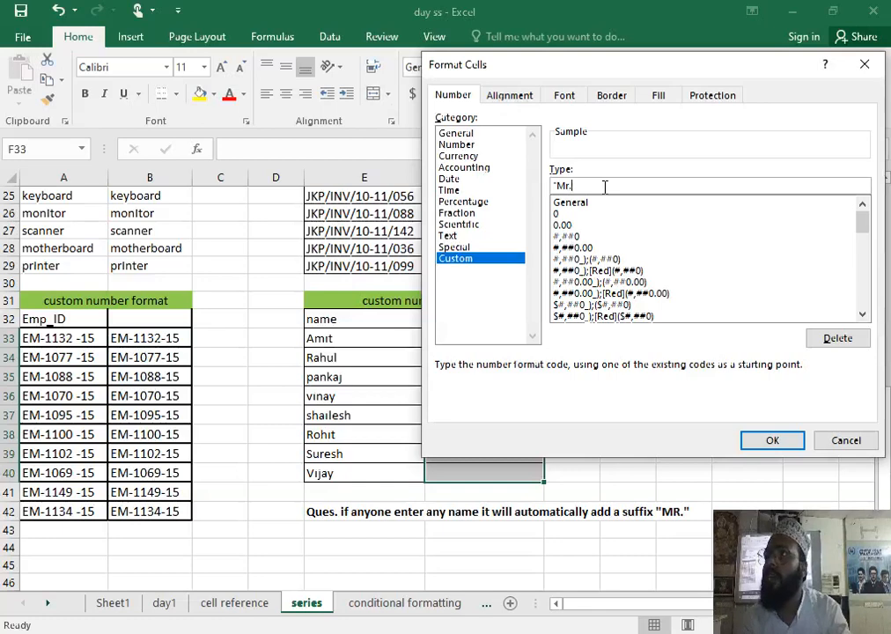
pyautogui.write('"')
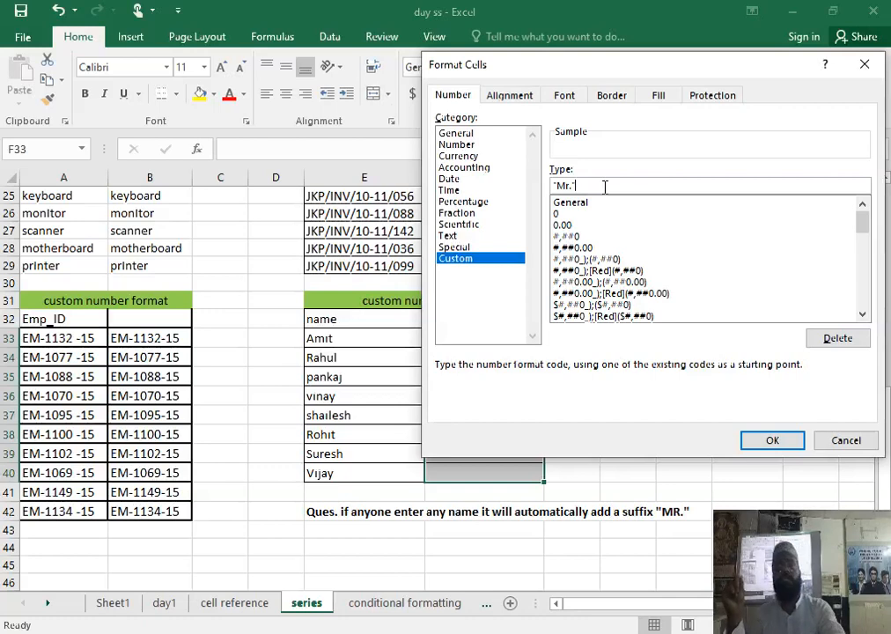
pyautogui.write('"')
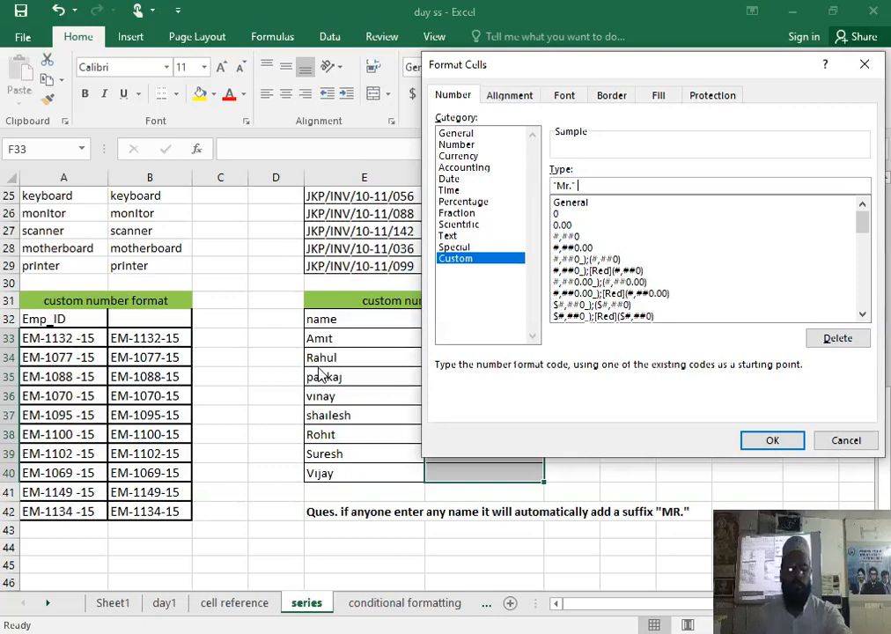
pyautogui.write('@')
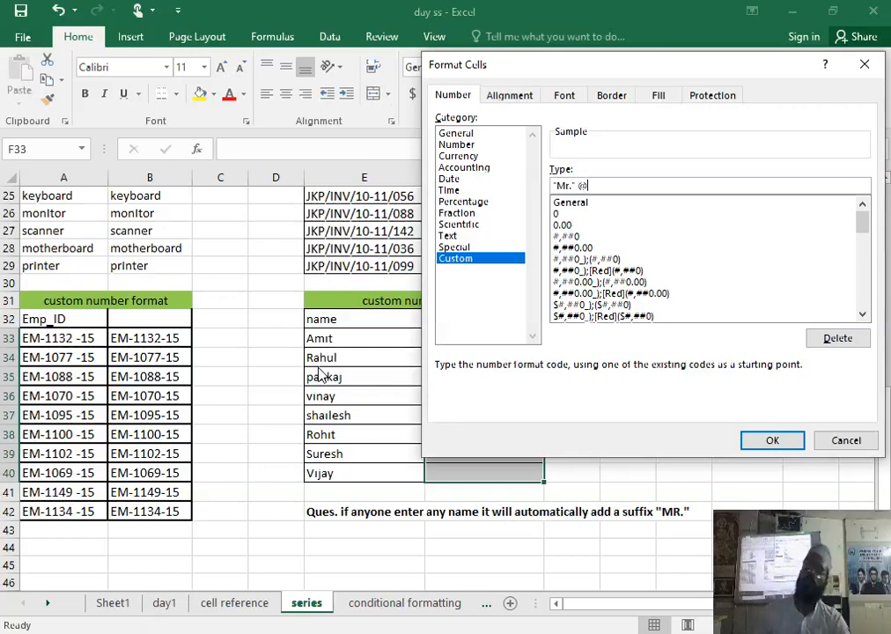
pyautogui.press('Return')
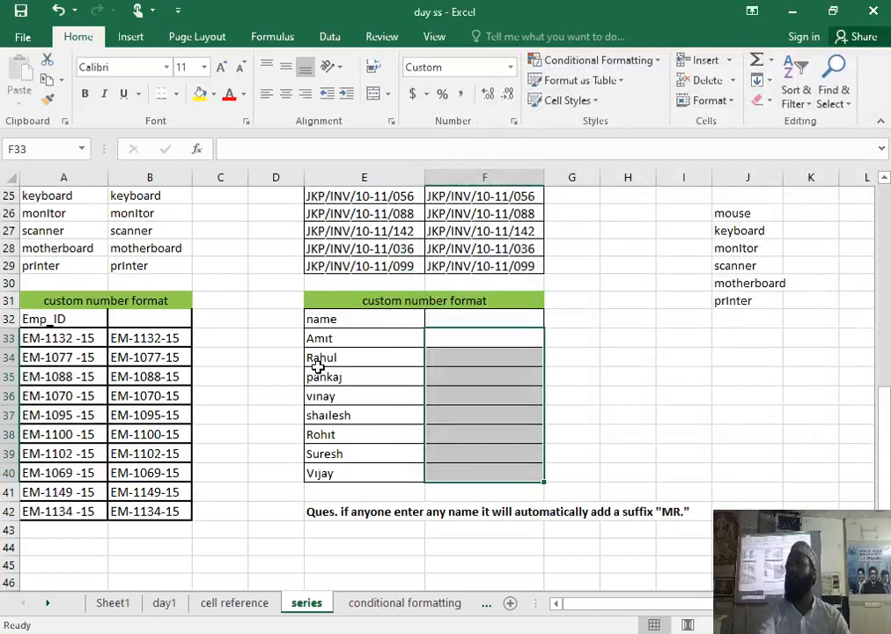
# Step: Enter the first three people's names from the adjacent name list in cells F33 to F35
pyautogui.write('Amit')
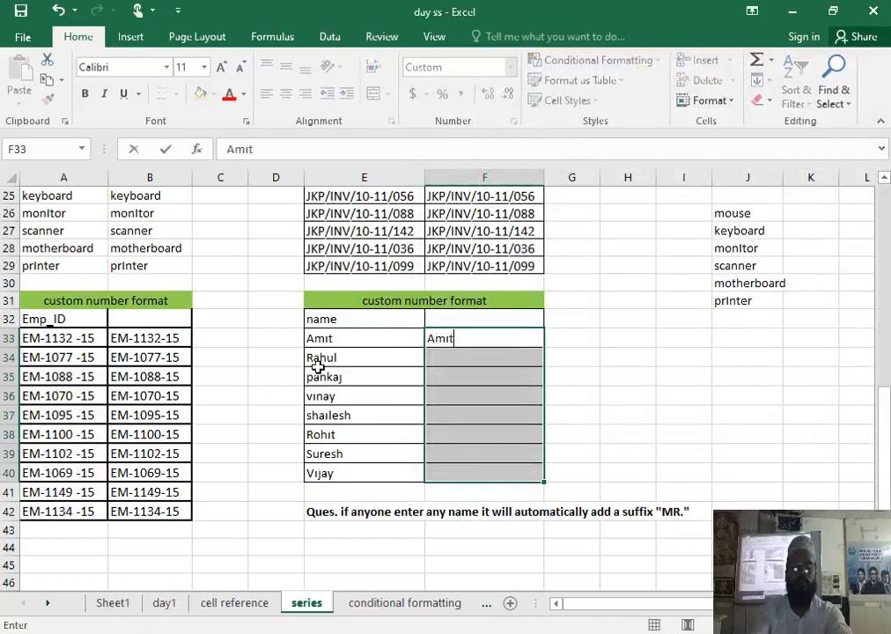
pyautogui.press('Return')
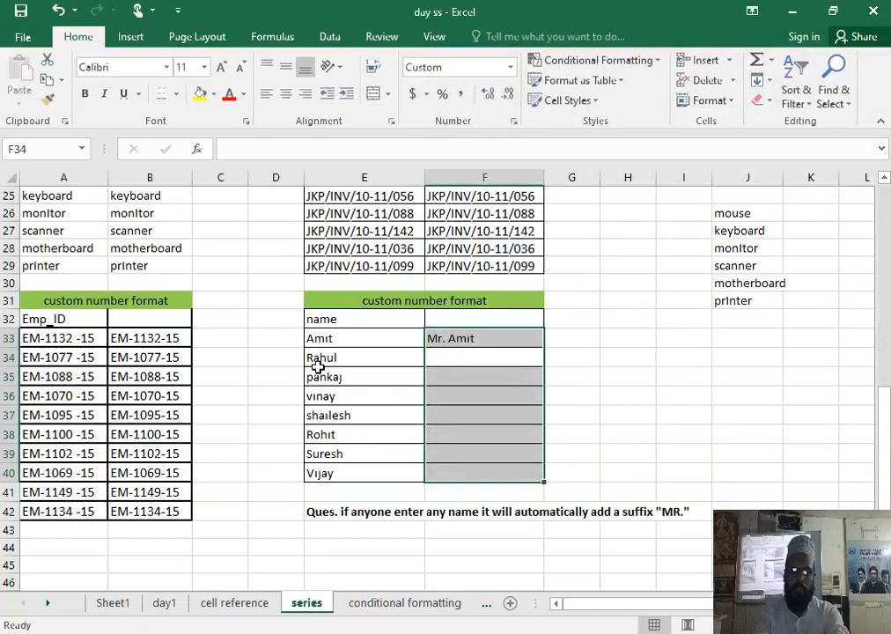
pyautogui.write('Rahul')
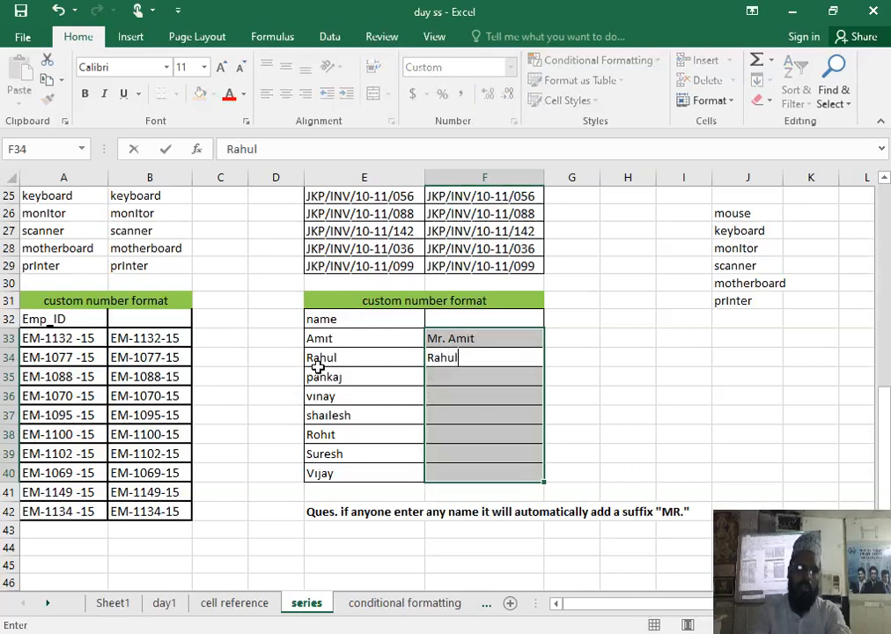
pyautogui.press('Return')
pyautogui.write('pankaj')
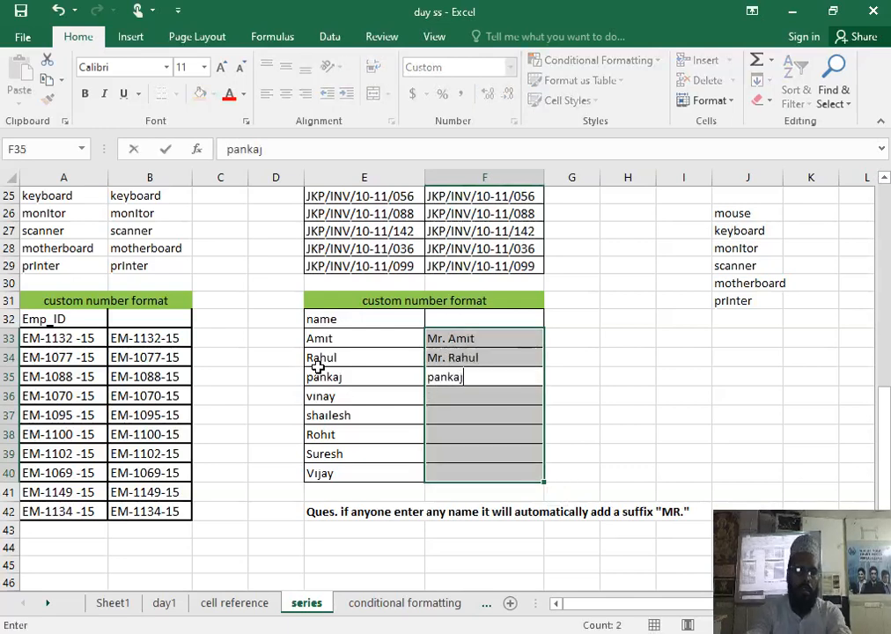
pyautogui.press('Return')
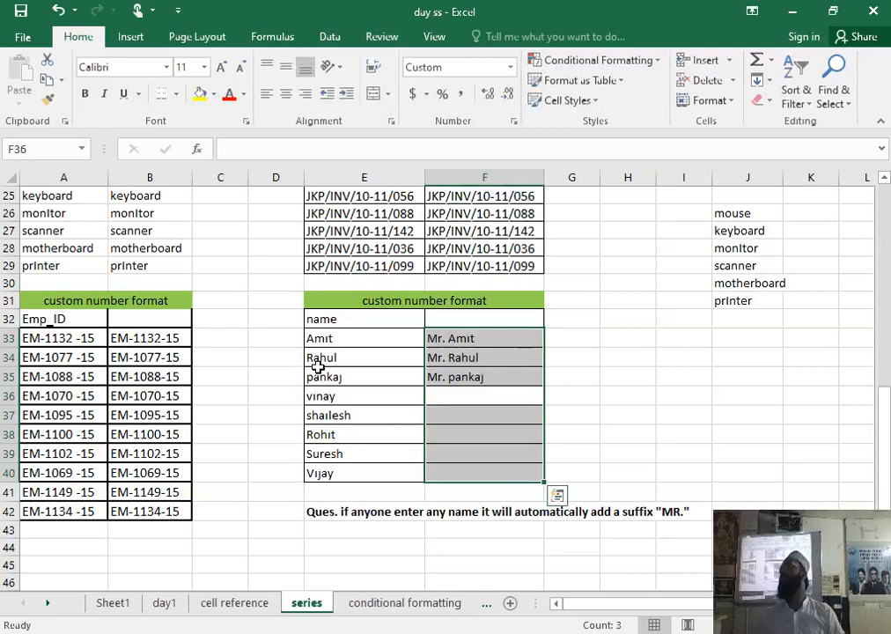